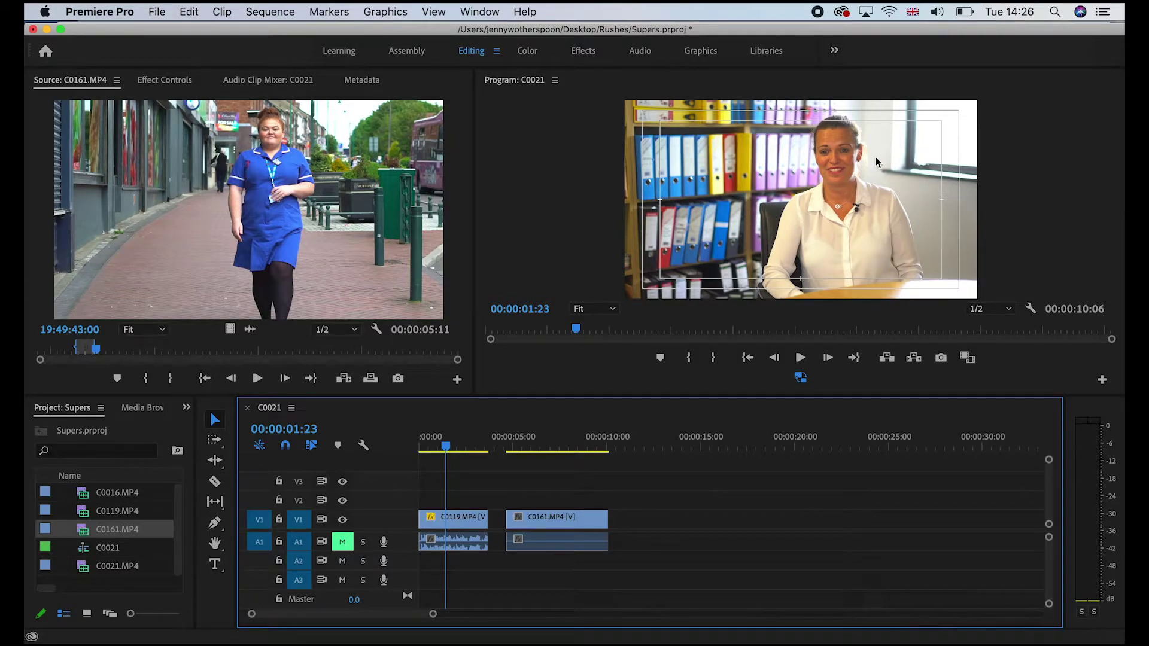
# - Add a rectangle shape layer as a new graphic over the interview clip at 00:00:01:23
pyautogui.click(383, 13)
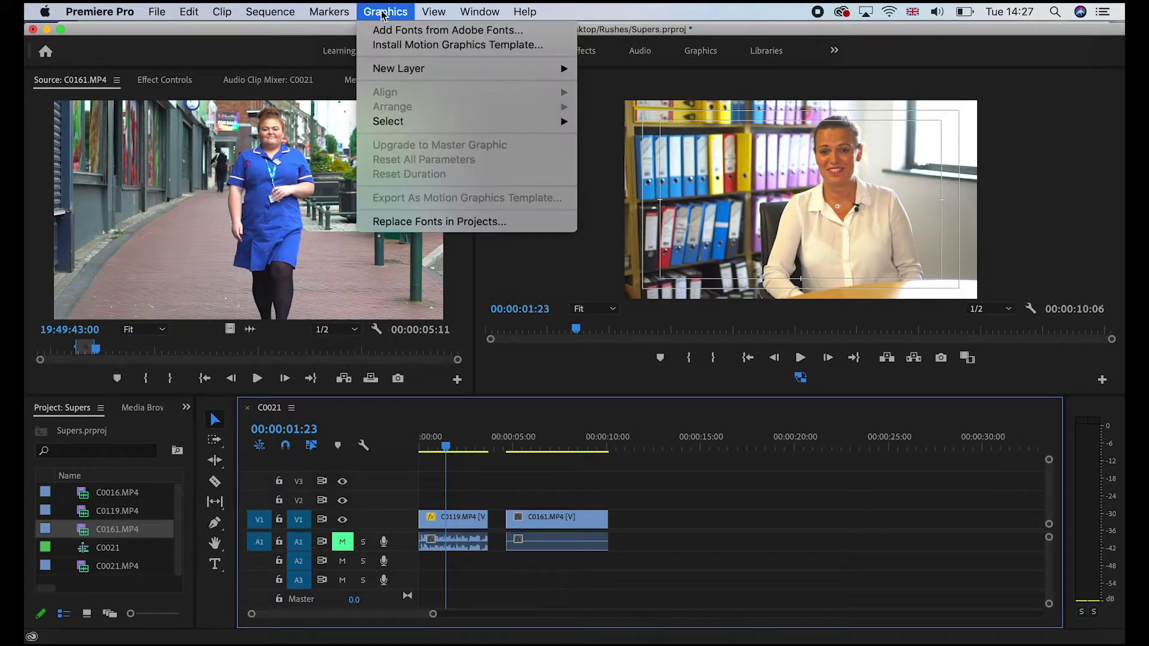
pyautogui.moveTo(401, 69)
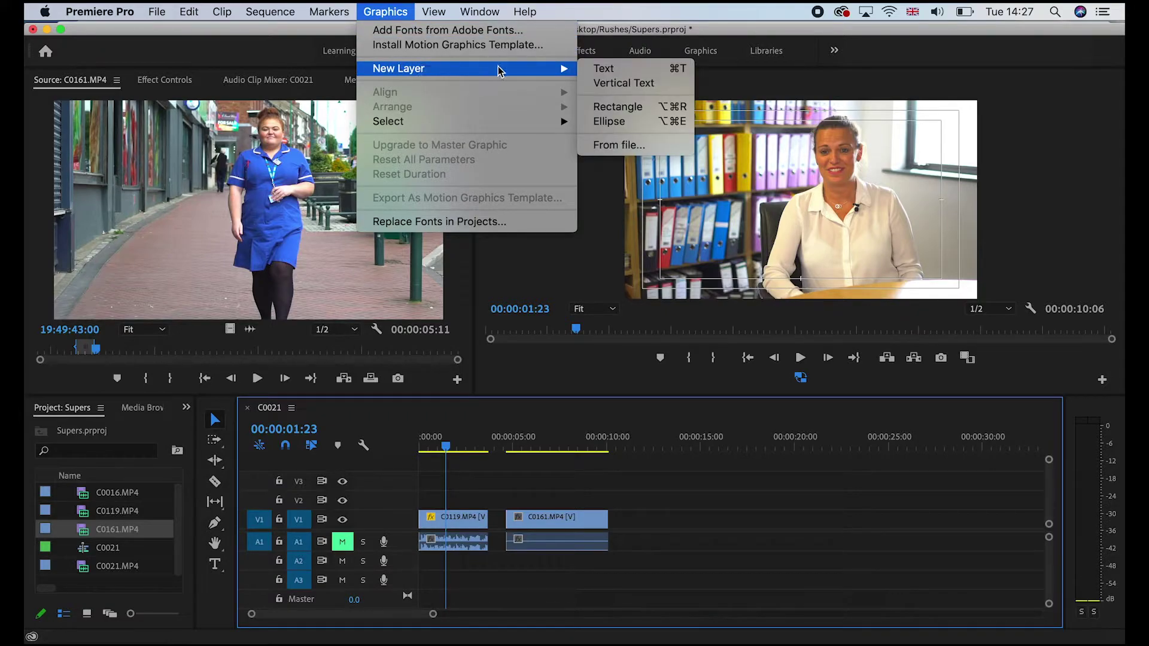
pyautogui.click(636, 107)
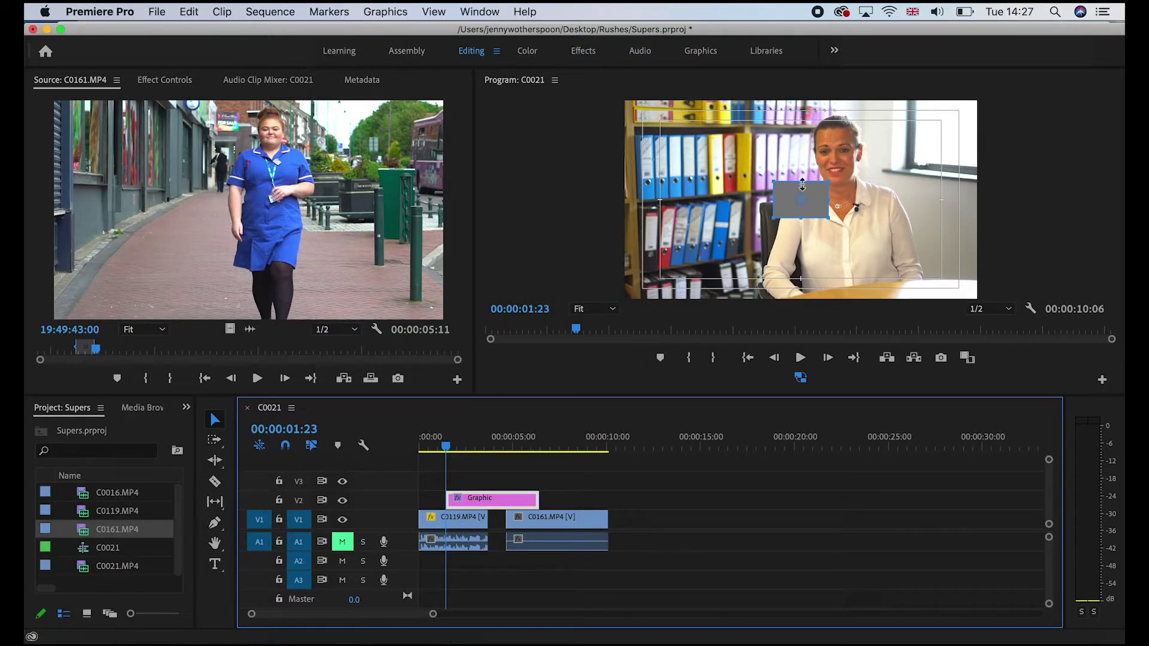
# - Widen the rectangle past both sides of the frame, move it to the lower third and slightly reduce its height
pyautogui.moveTo(773, 200); pyautogui.dragTo(603, 200)
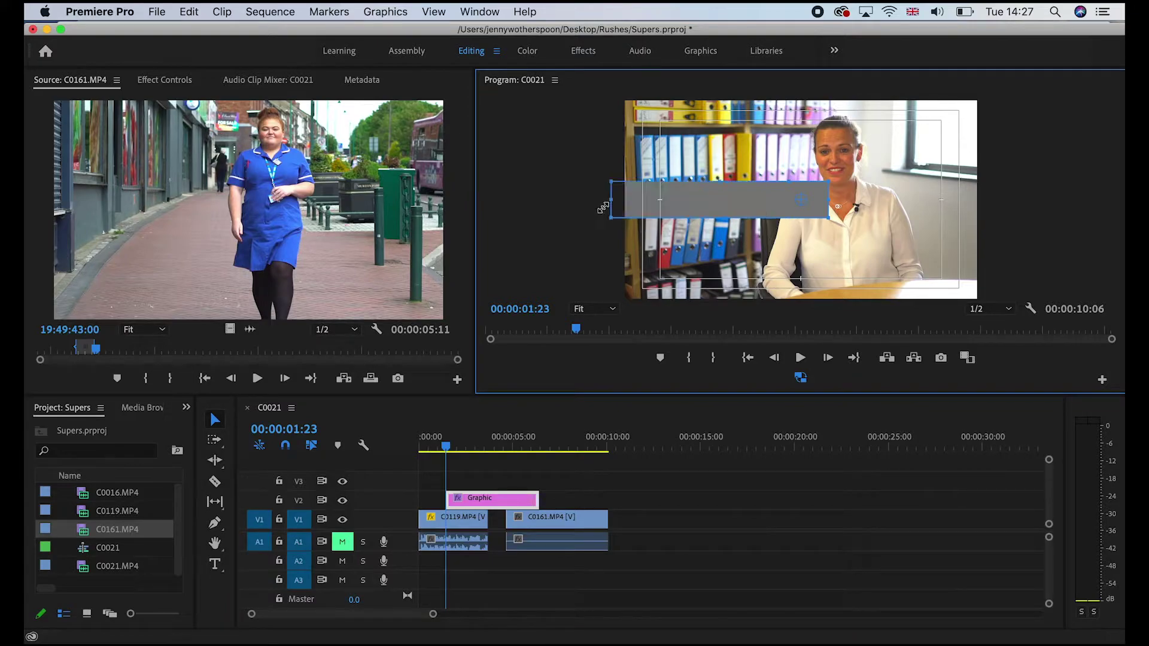
pyautogui.moveTo(838, 201); pyautogui.dragTo(944, 198)
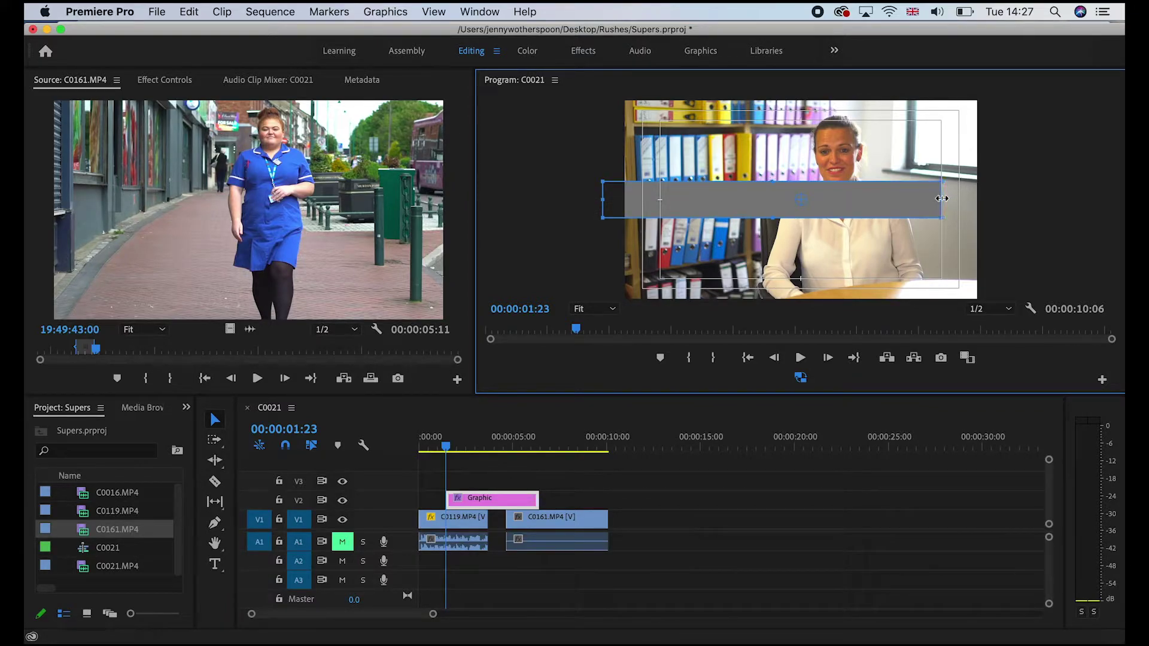
pyautogui.moveTo(940, 198); pyautogui.dragTo(1011, 200)
pyautogui.moveTo(891, 201); pyautogui.dragTo(886, 270)
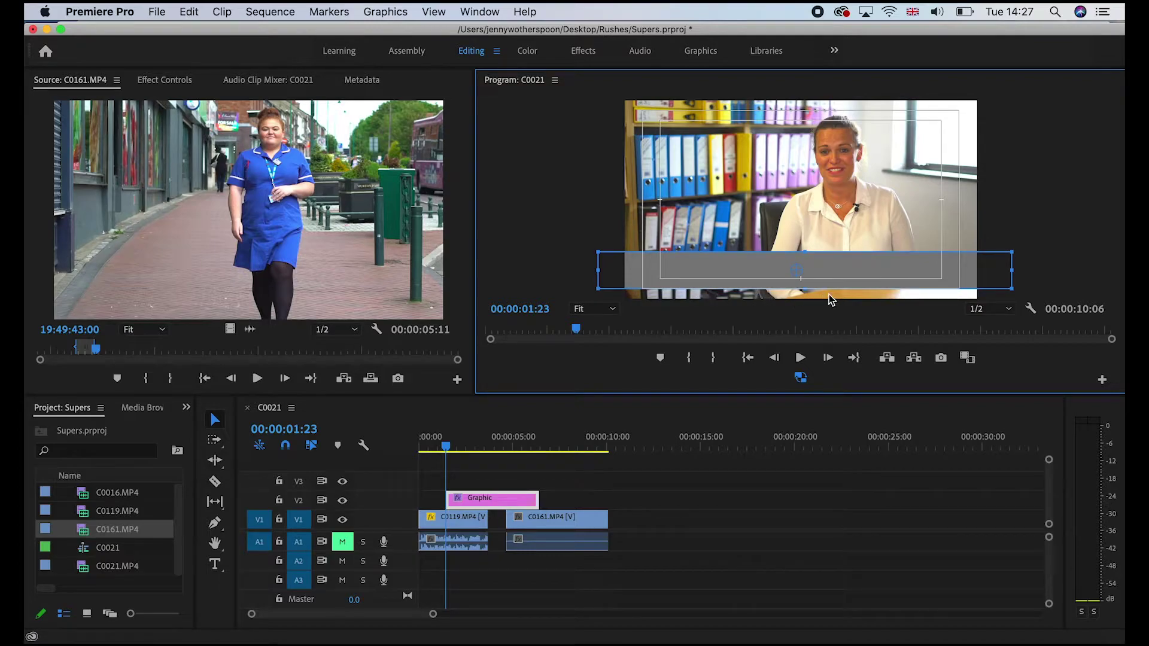
pyautogui.moveTo(803, 253); pyautogui.dragTo(805, 260)
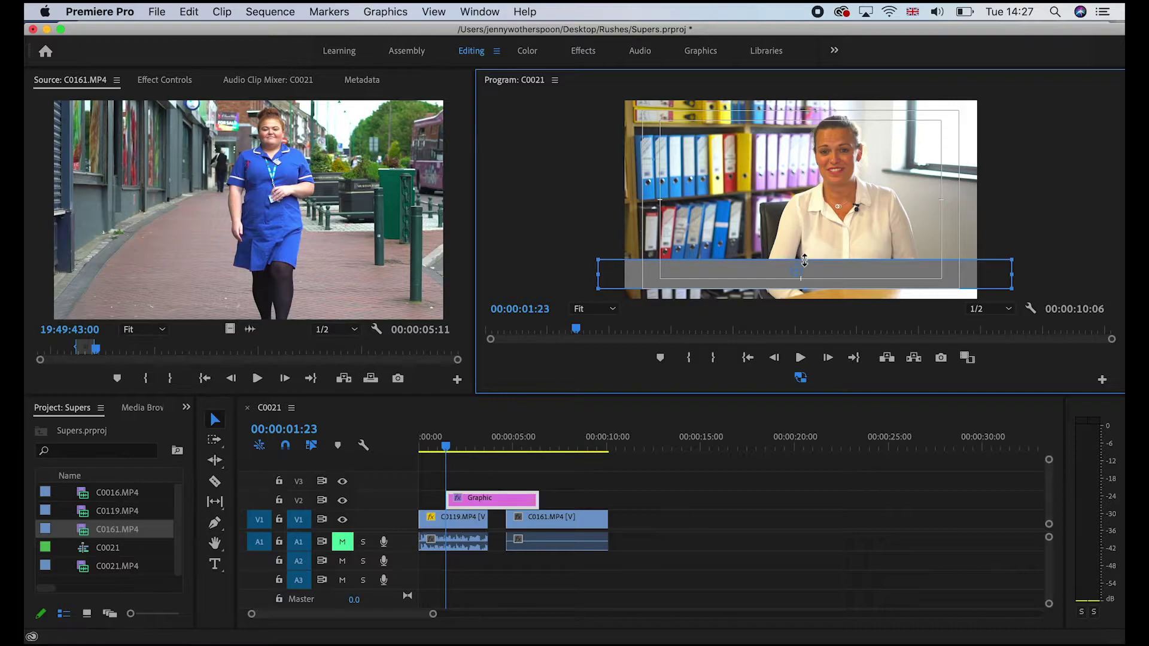
# - Change the fill colour of the graphic's rectangle shape to white (FFFFFF)
pyautogui.click(469, 500)
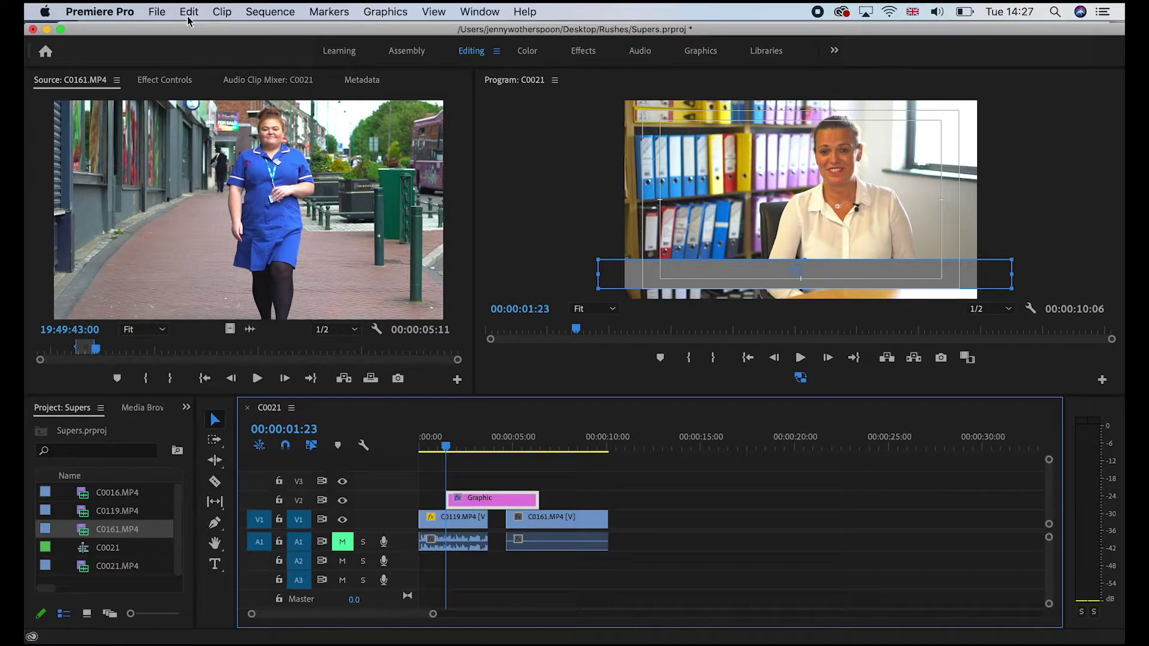
pyautogui.click(153, 84)
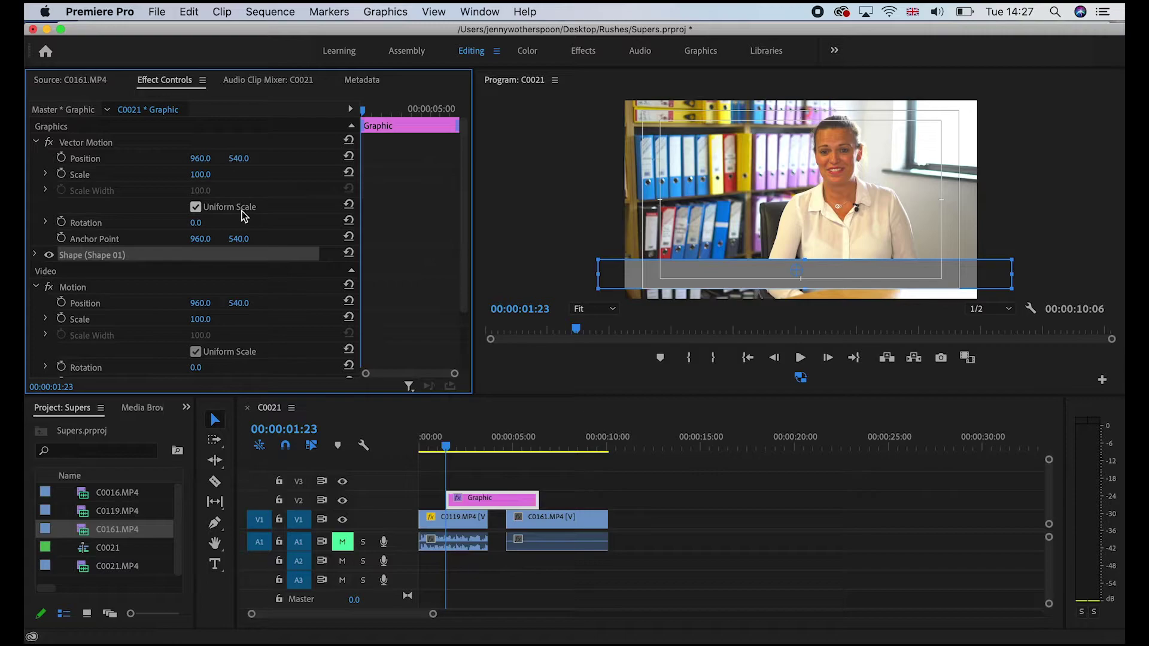
pyautogui.scroll(-3, 160, 290)
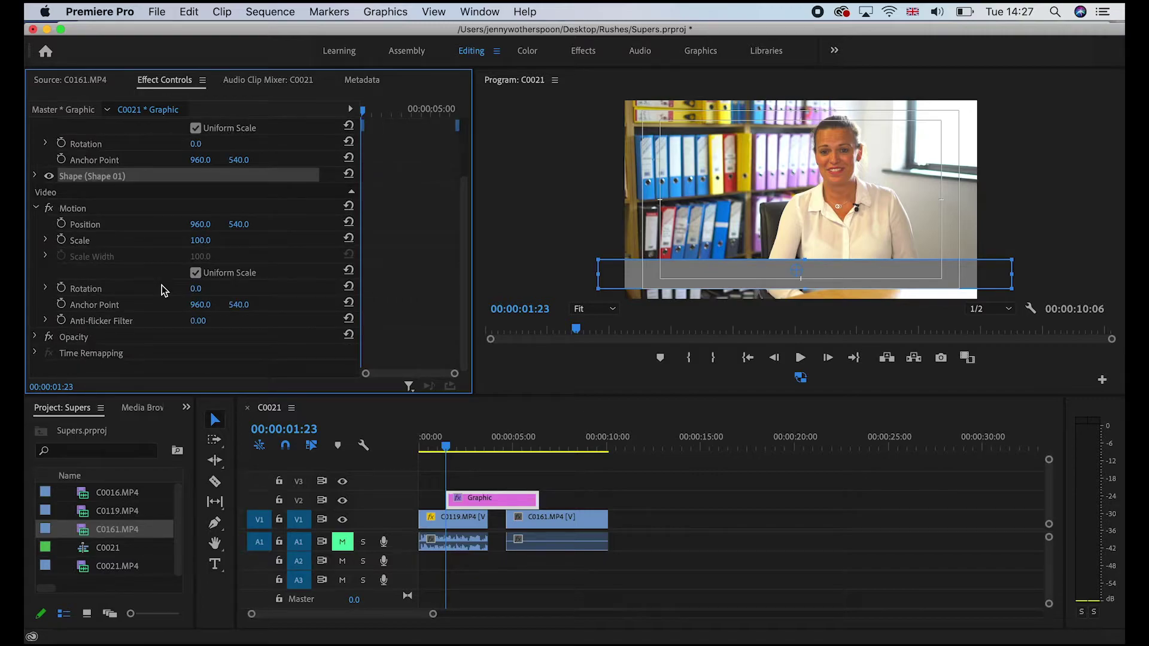
pyautogui.scroll(3, 161, 286)
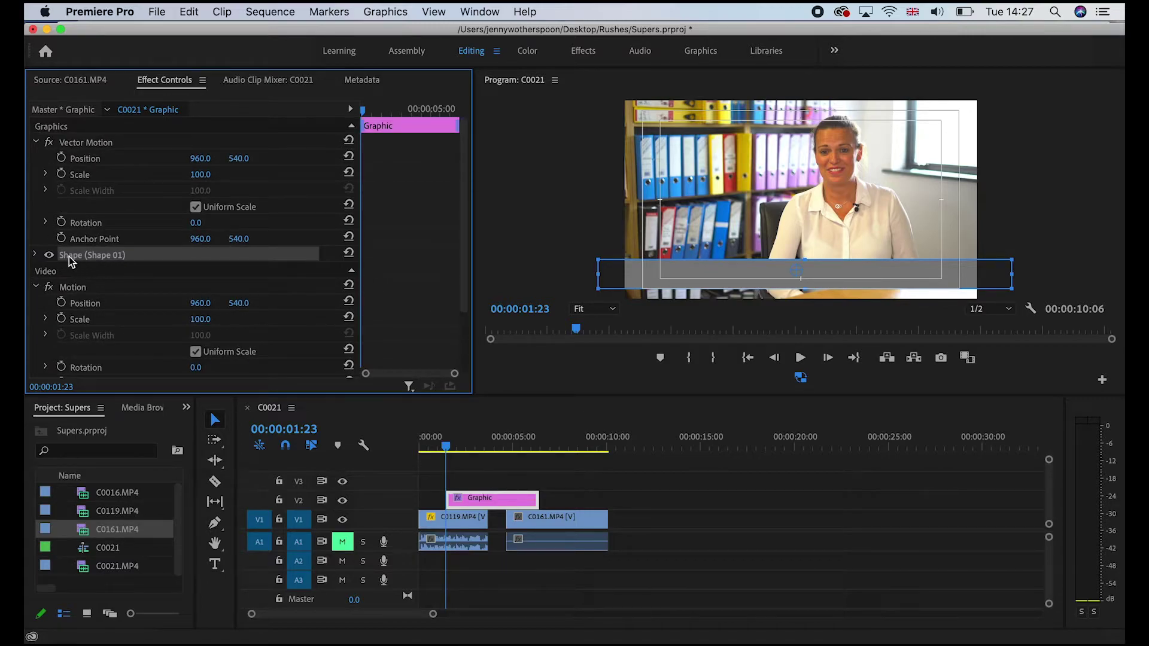
pyautogui.click(36, 255)
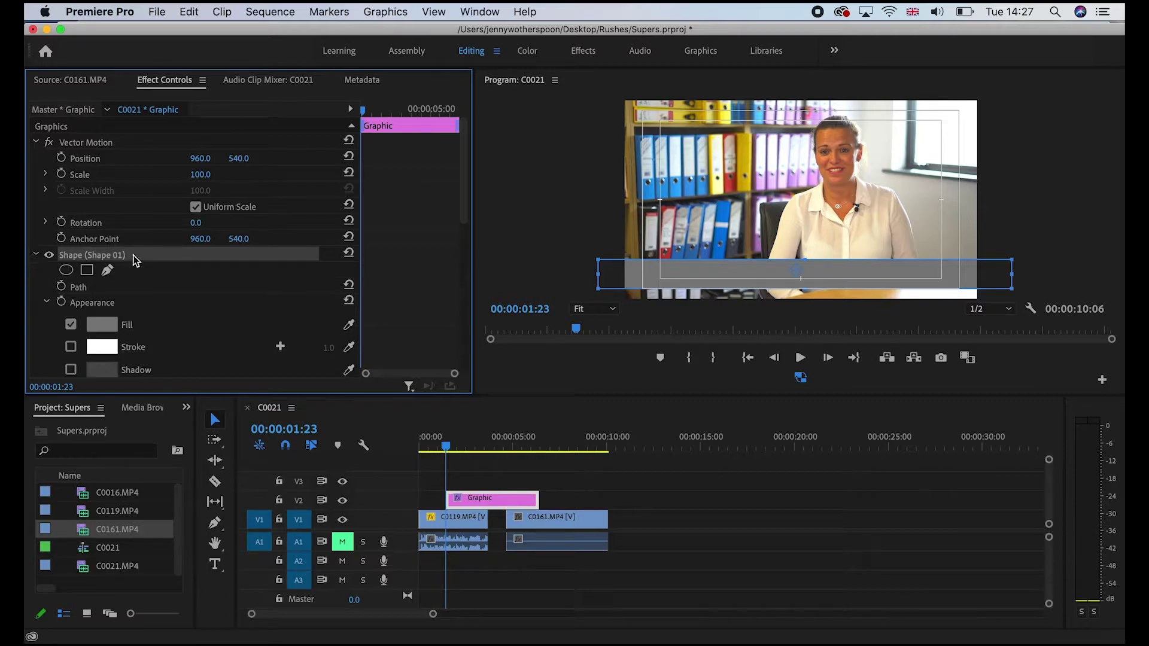
pyautogui.scroll(-2, 167, 295)
pyautogui.click(109, 266)
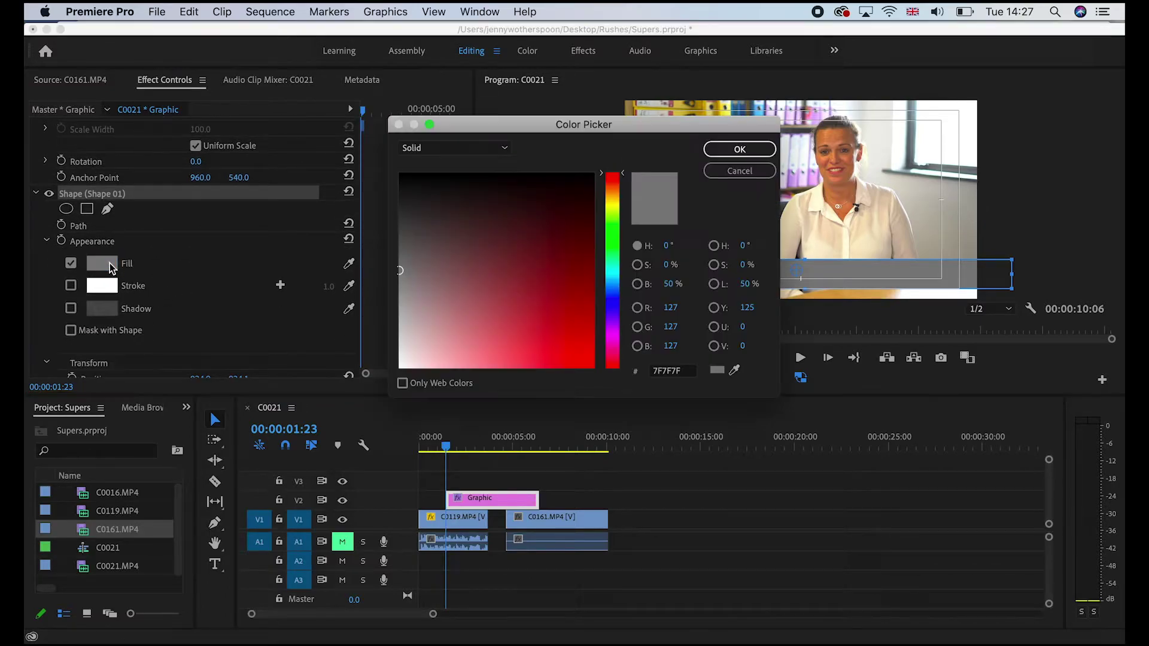
pyautogui.moveTo(400, 298); pyautogui.dragTo(380, 433)
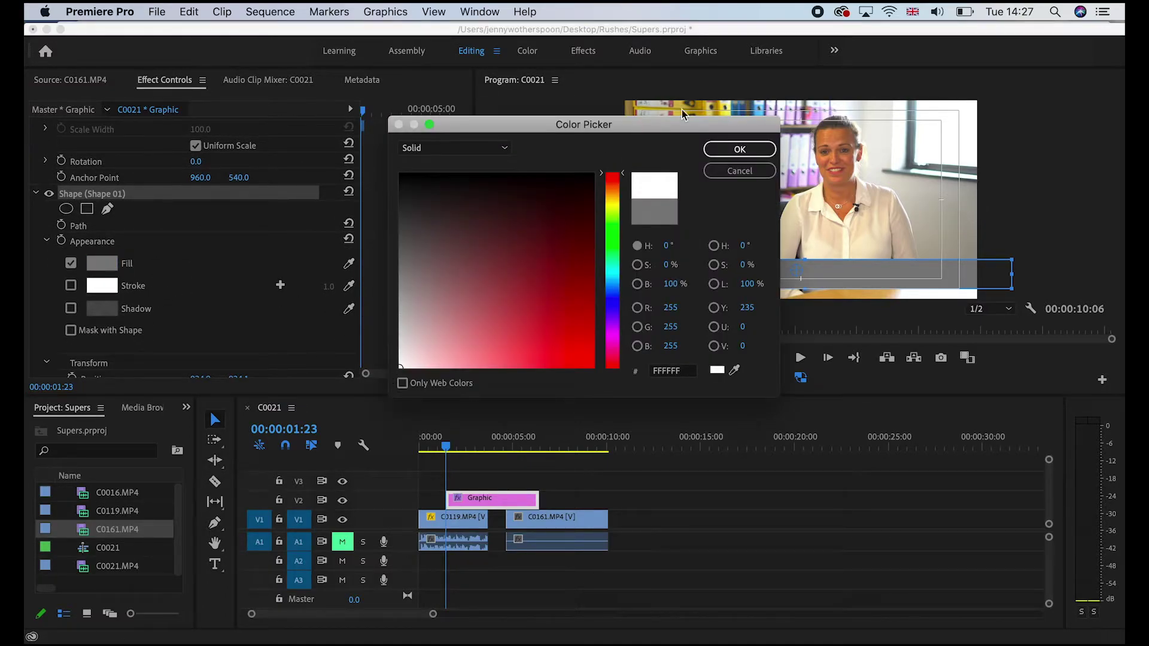
pyautogui.click(739, 149)
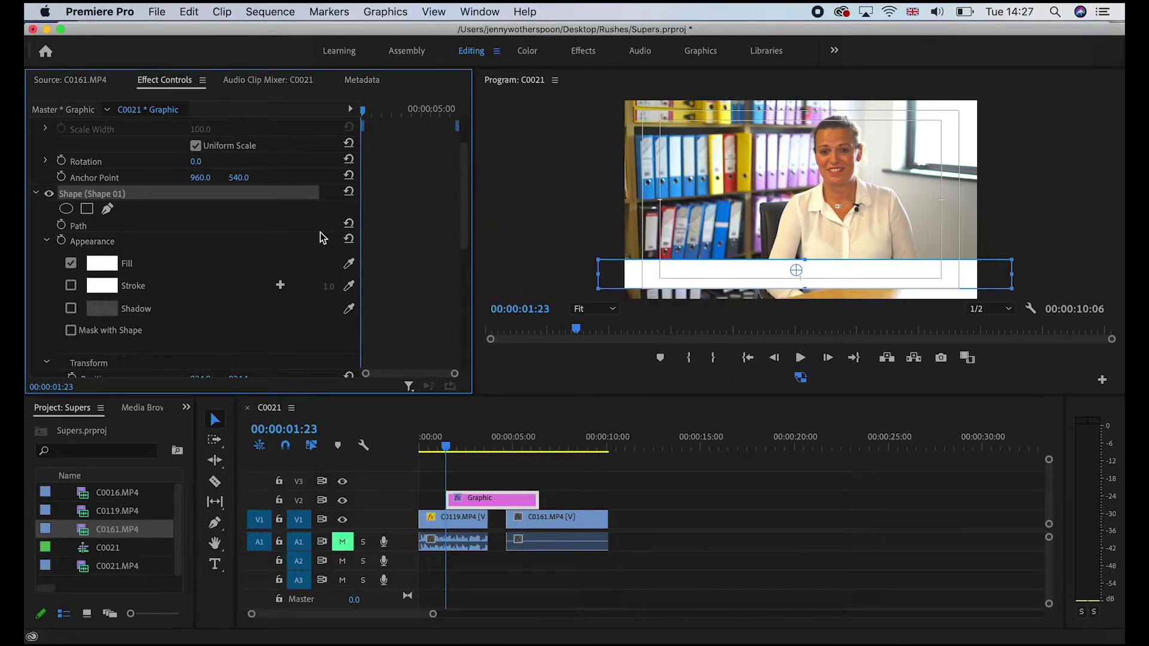
# - Lower the white rectangle's opacity to 80% and deselect the graphic clip
pyautogui.scroll(-5, 203, 292)
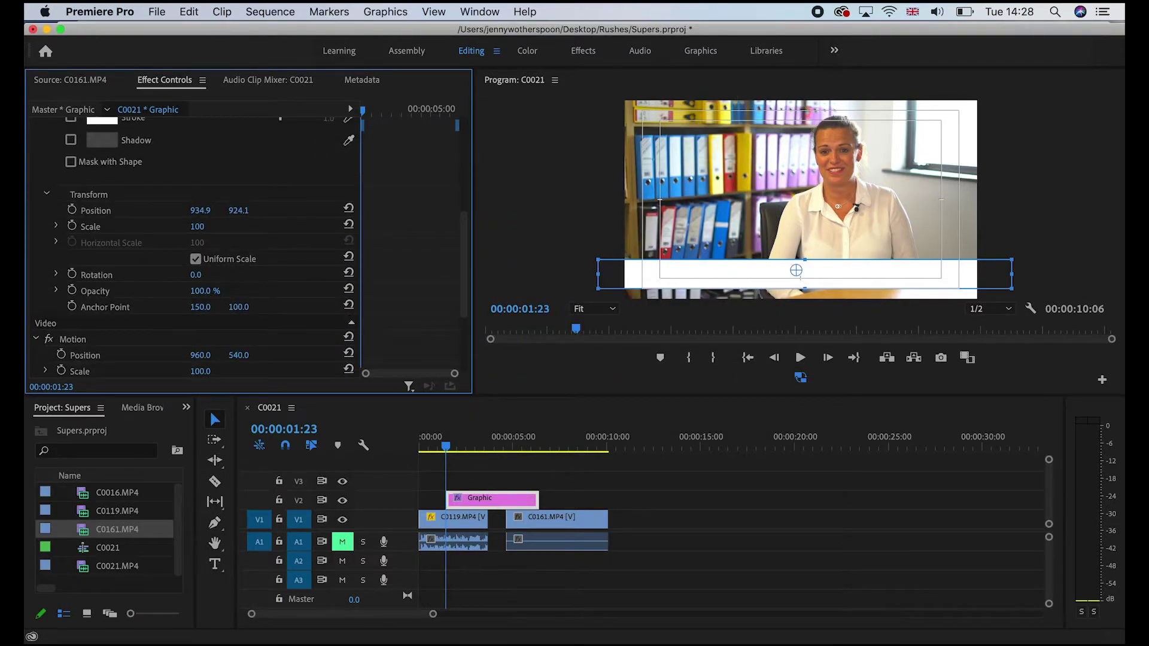
pyautogui.moveTo(200, 291)
pyautogui.mouseDown()
pyautogui.moveTo(177, 291)
pyautogui.moveTo(191, 291)
pyautogui.mouseUp()
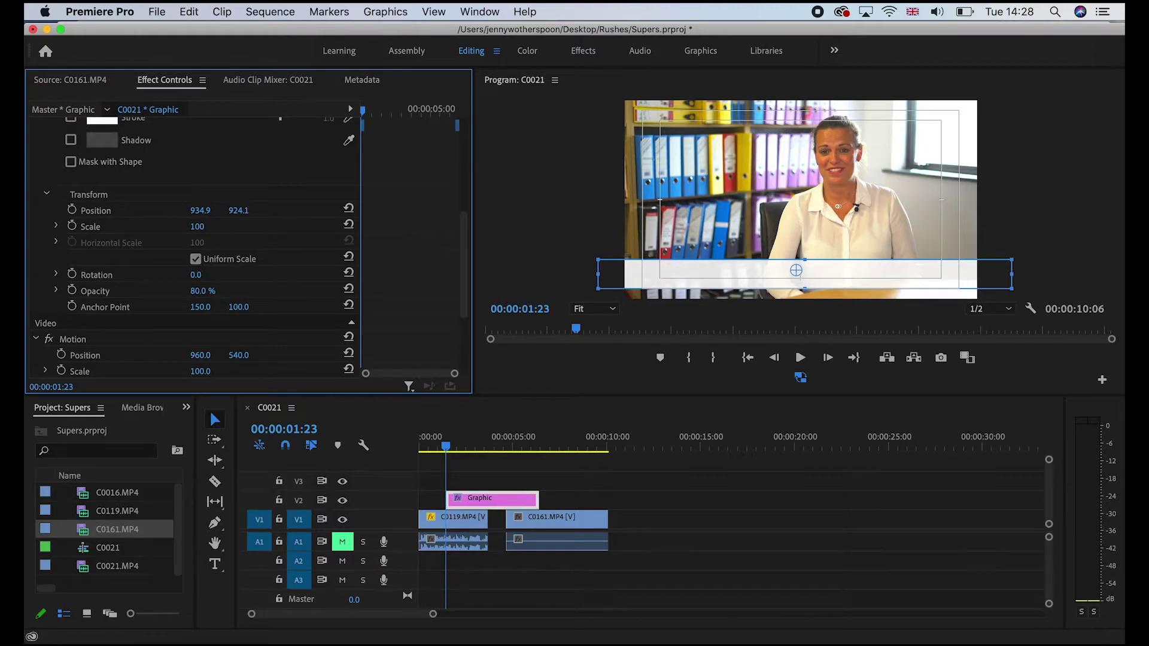
pyautogui.click(490, 572)
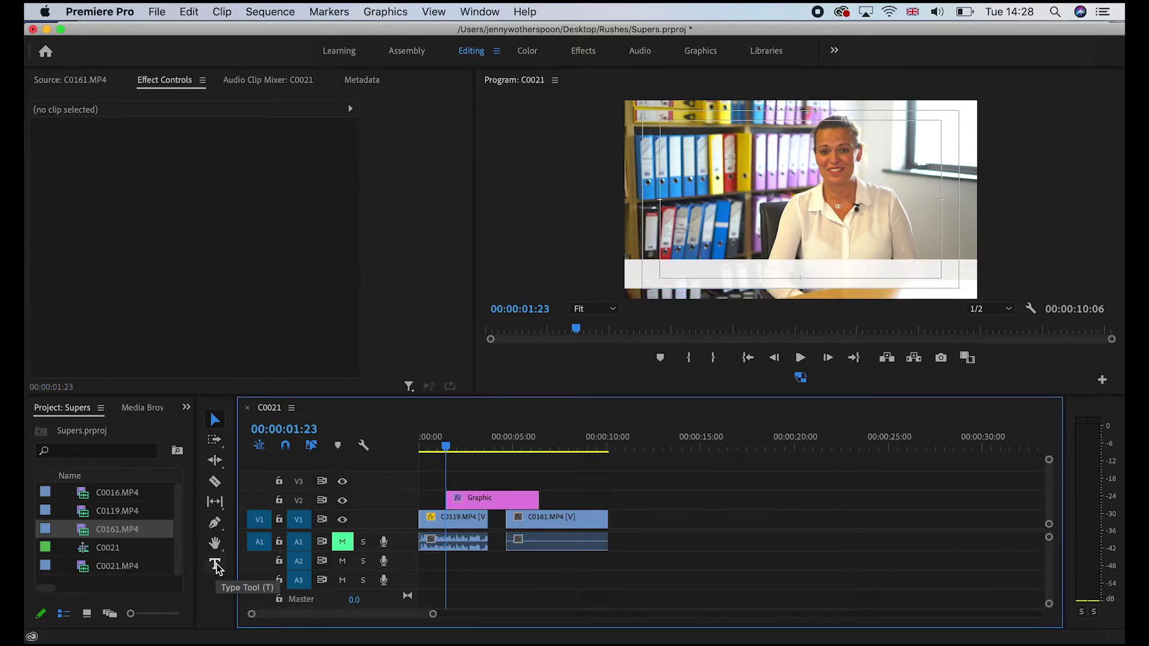
# - Add a text layer at the left end of the white strip reading "Name" with "Title" on a second line
pyautogui.click(216, 566)
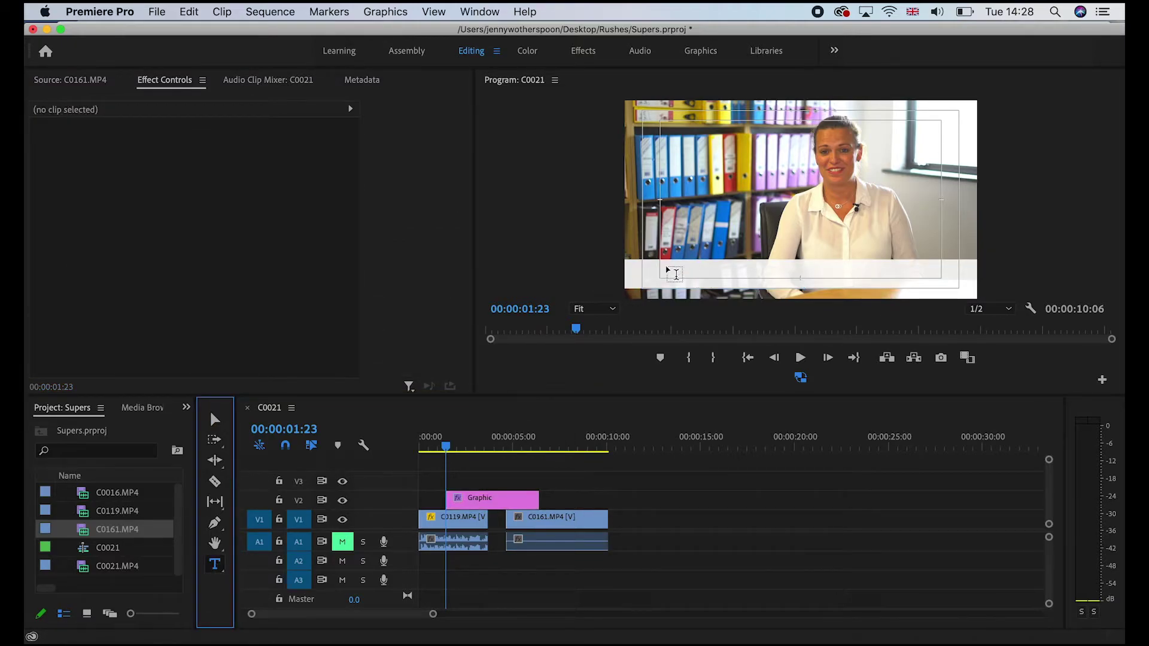
pyautogui.click(648, 277)
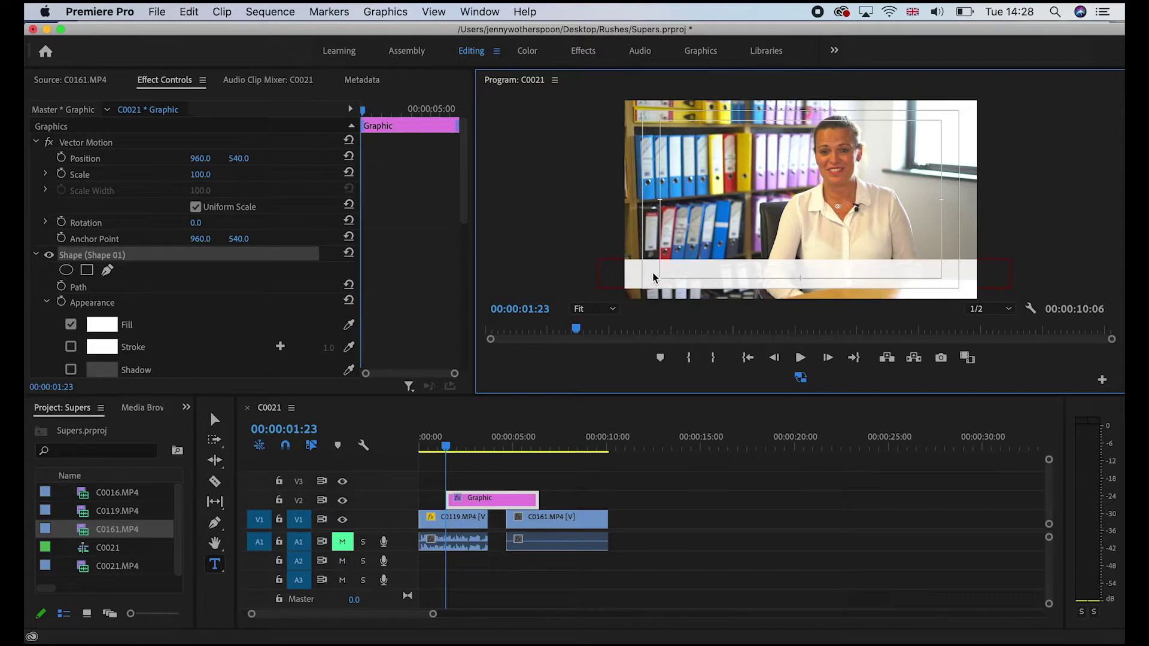
pyautogui.click(648, 272)
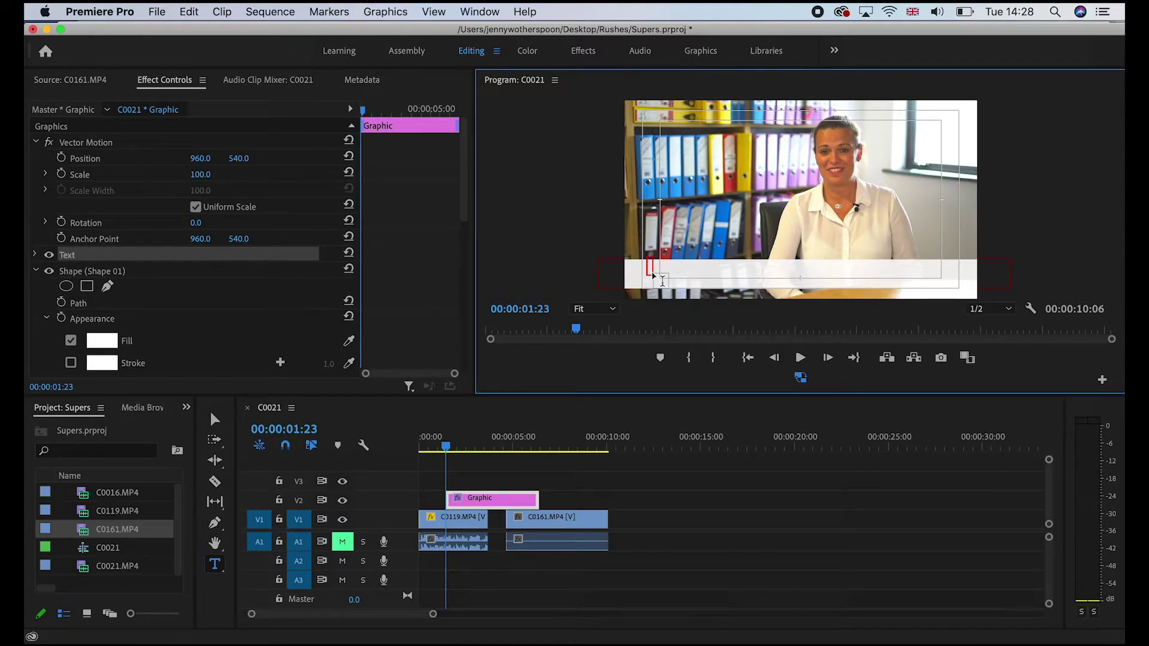
pyautogui.write('Name')
pyautogui.press('Return')
pyautogui.write('Ti')
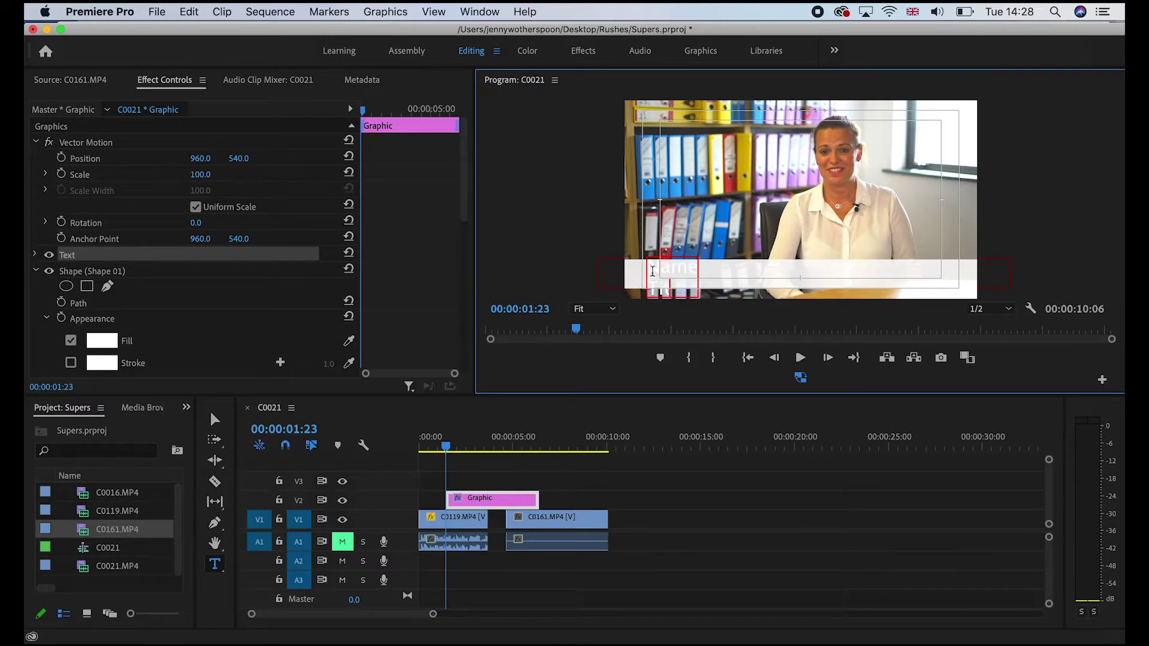
pyautogui.write('tle')
# - Set the font of both text lines to Arial Regular
pyautogui.press('super+a')
pyautogui.click(238, 292)
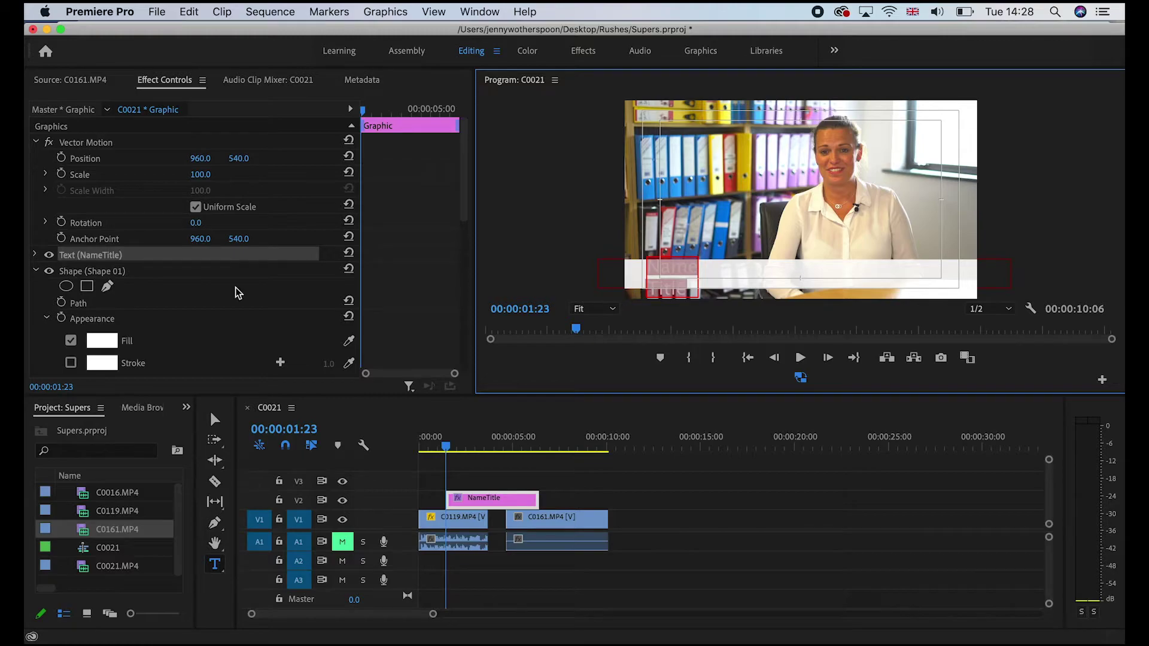
pyautogui.click(36, 271)
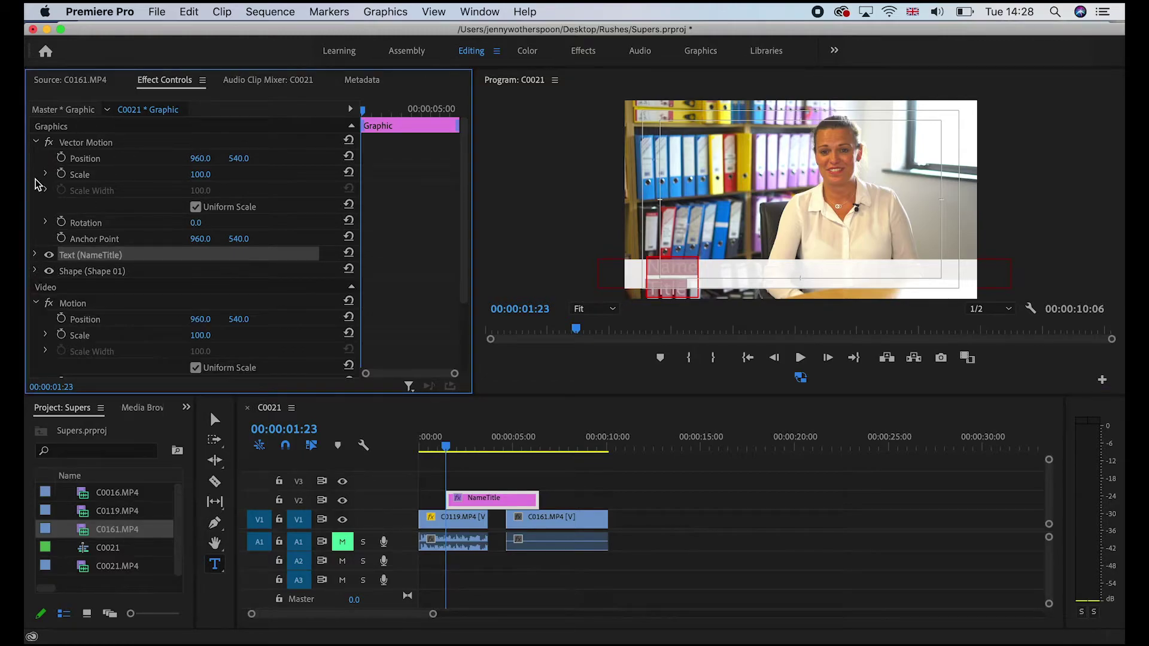
pyautogui.click(36, 144)
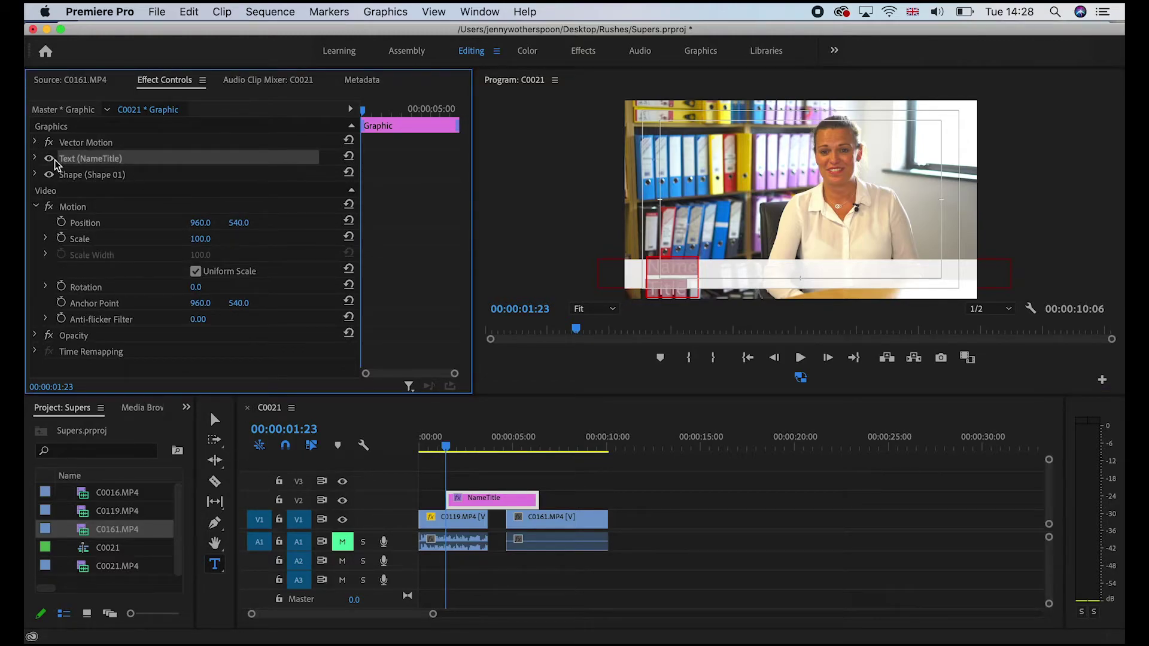
pyautogui.click(35, 159)
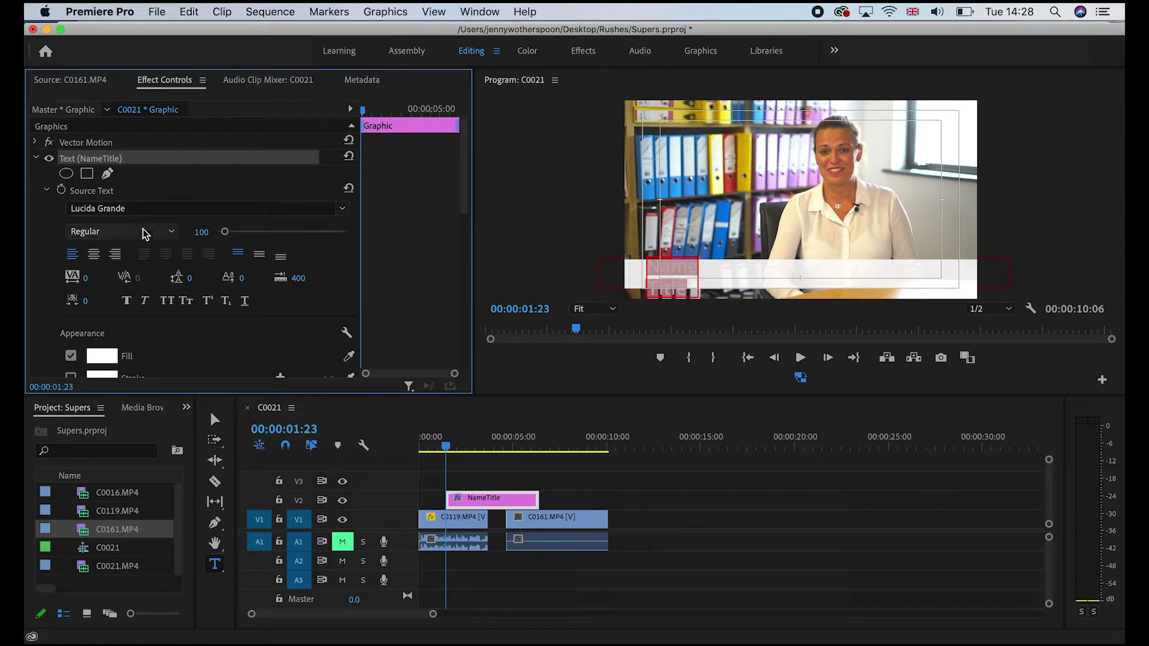
pyautogui.click(135, 212)
pyautogui.write('arial')
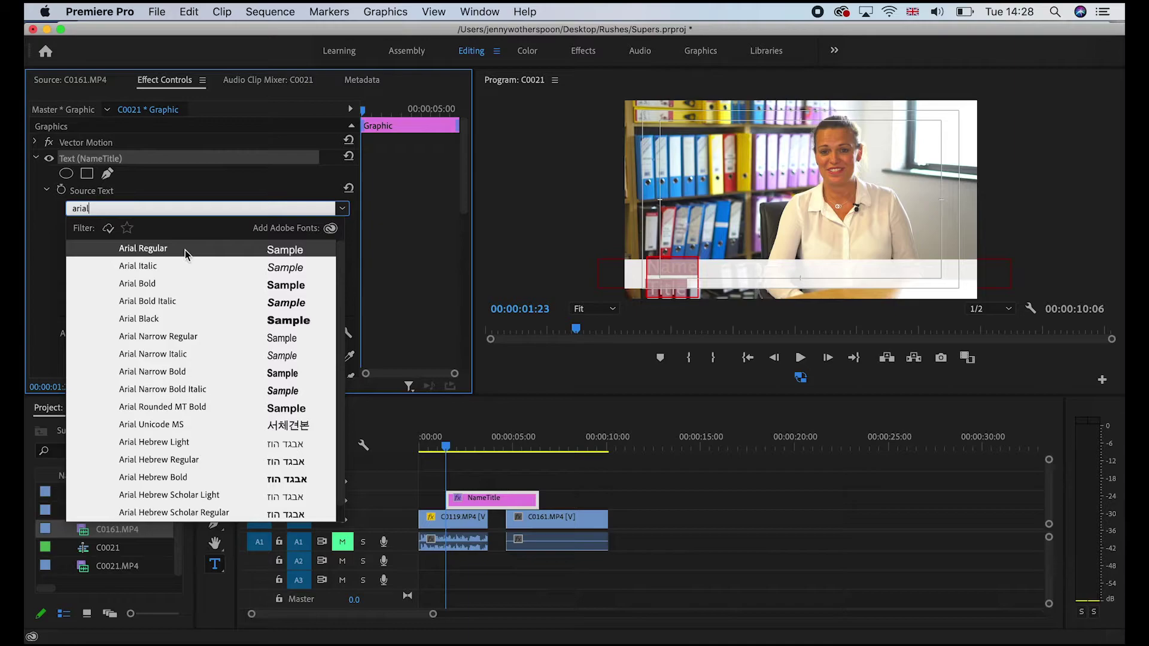
pyautogui.click(185, 251)
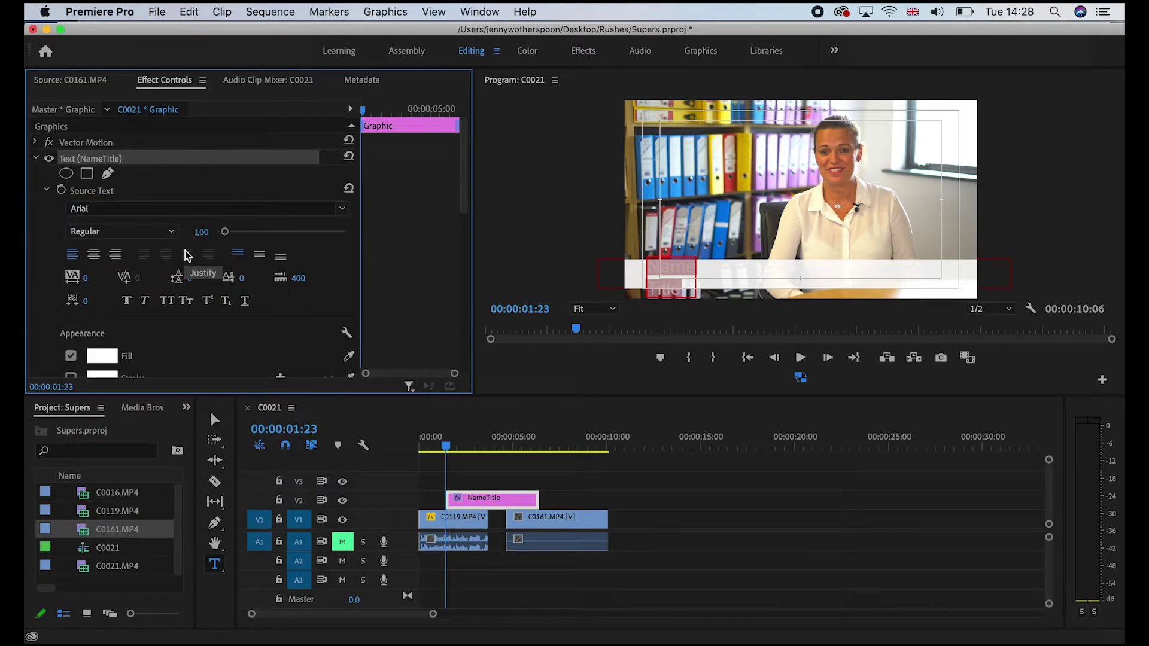
# - Make only the "Name" line bold
pyautogui.click(663, 272)
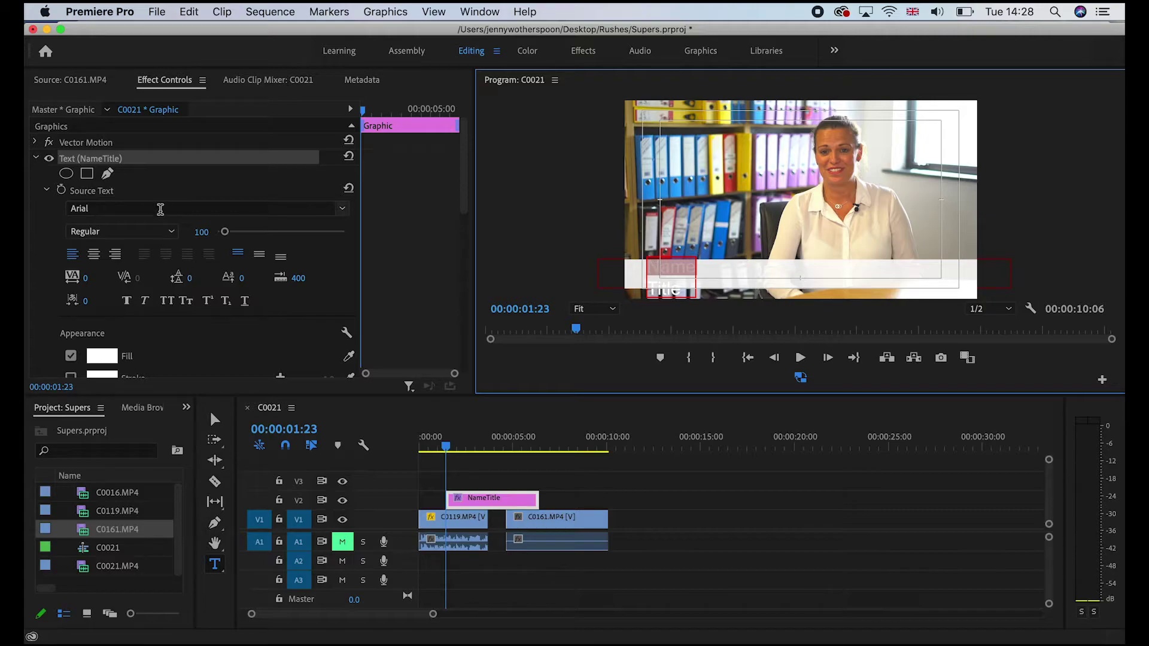
pyautogui.click(163, 234)
pyautogui.click(105, 280)
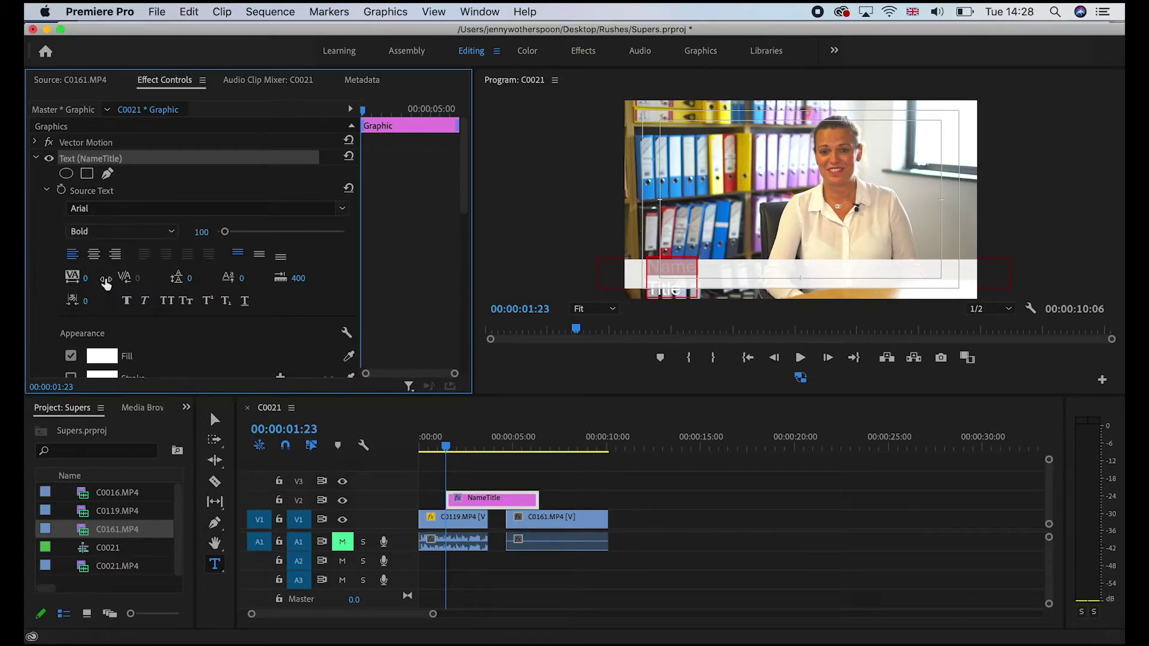
# - Change the fill colour of all the "Name" and "Title" text to black (000000)
pyautogui.click(681, 288)
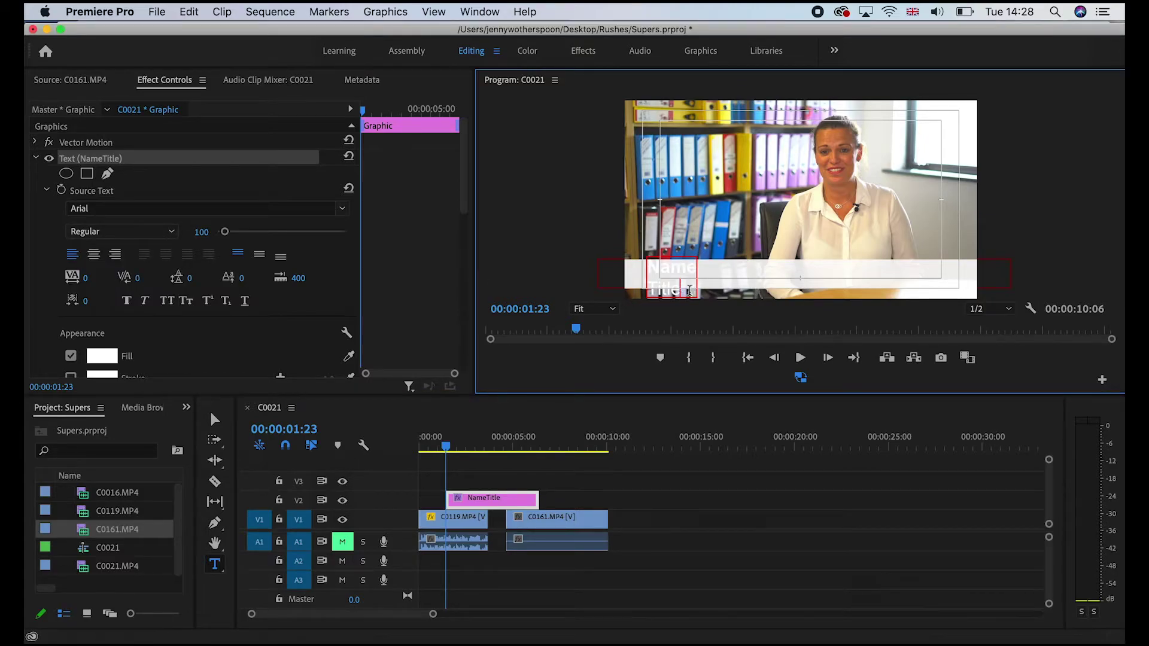
pyautogui.press('super+a')
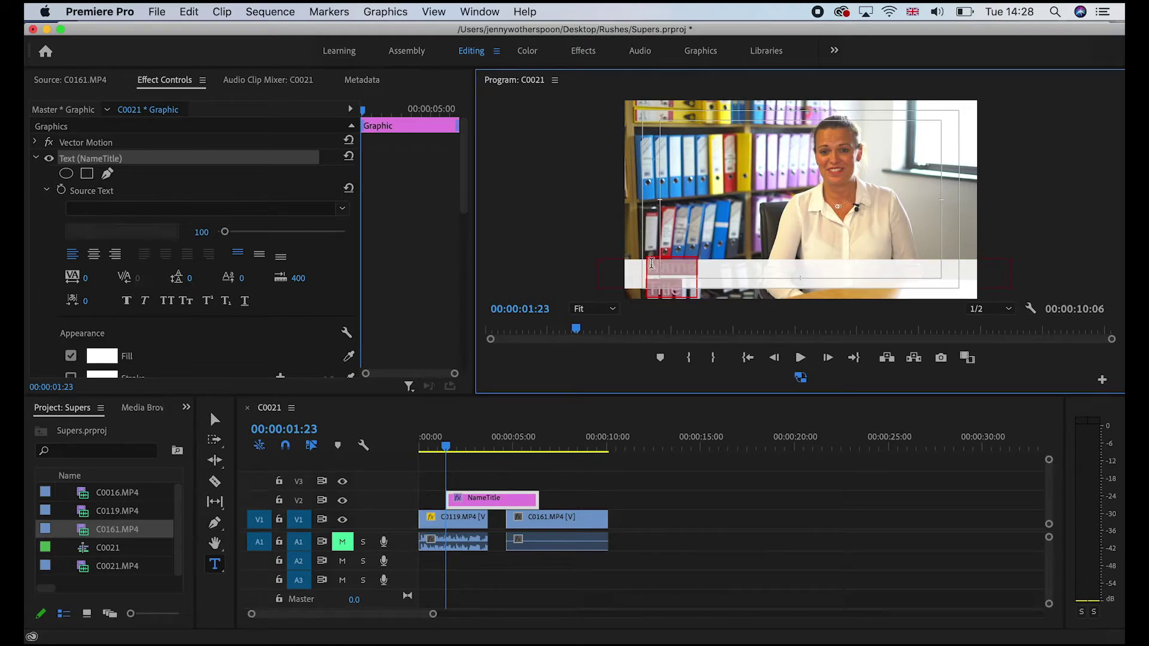
pyautogui.click(112, 358)
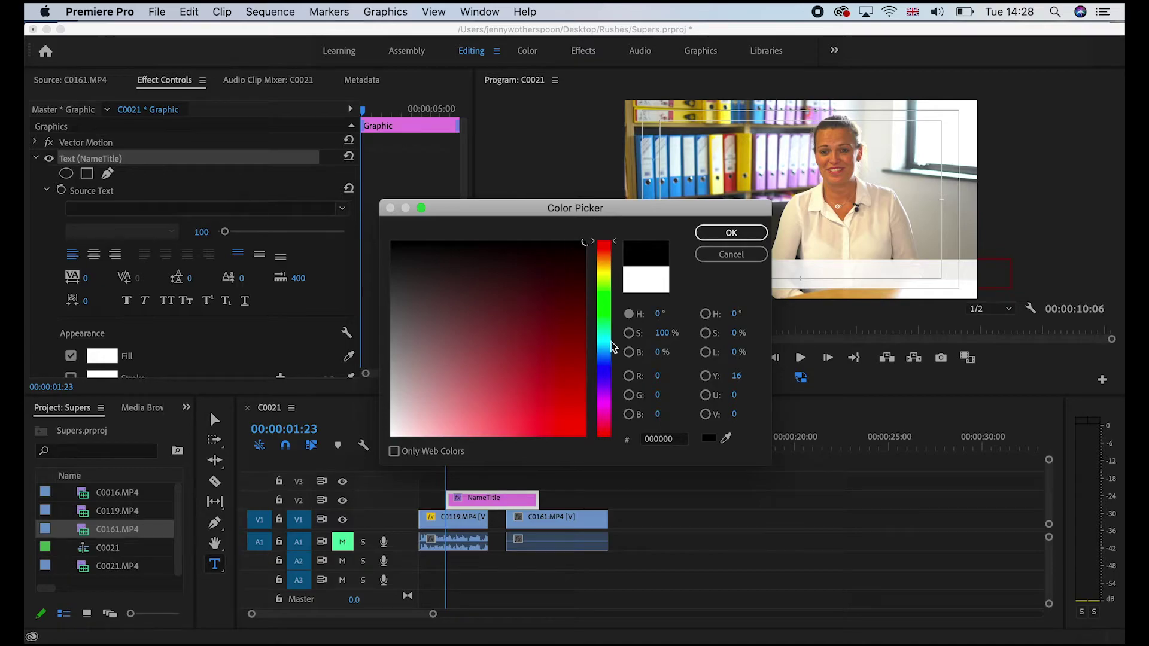
pyautogui.click(730, 233)
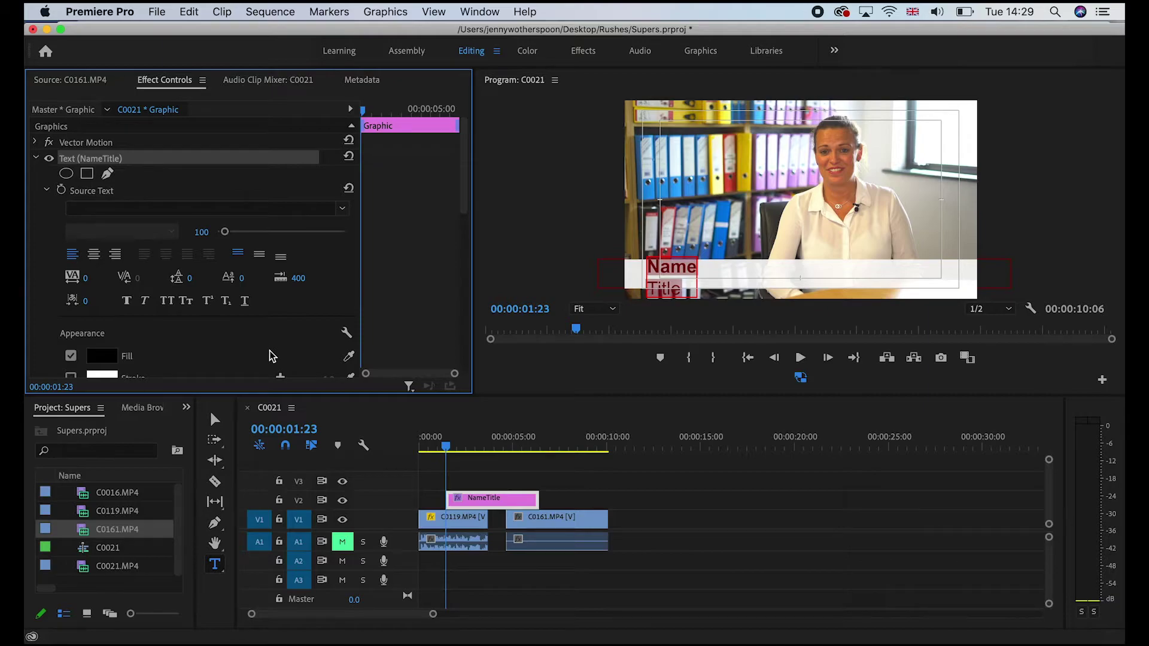
# - Scale the "Name" and "Title" text to 64 and position it at 121, 928 inside the white strip
pyautogui.click(47, 190)
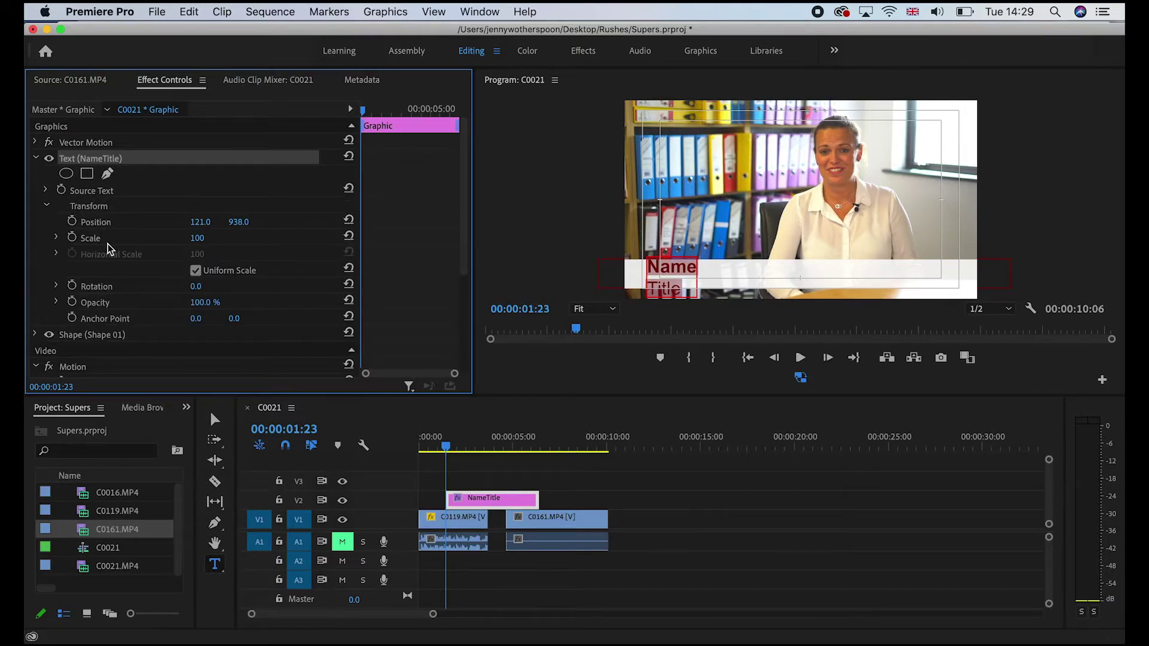
pyautogui.moveTo(209, 243); pyautogui.dragTo(234, 222)
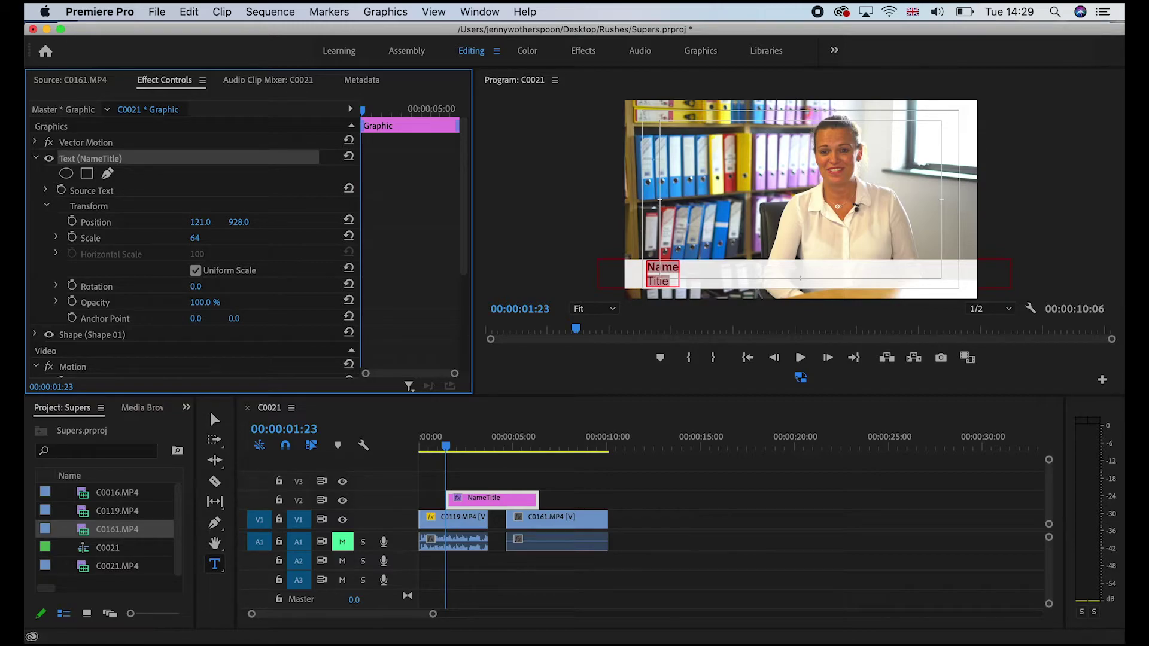
pyautogui.click(662, 482)
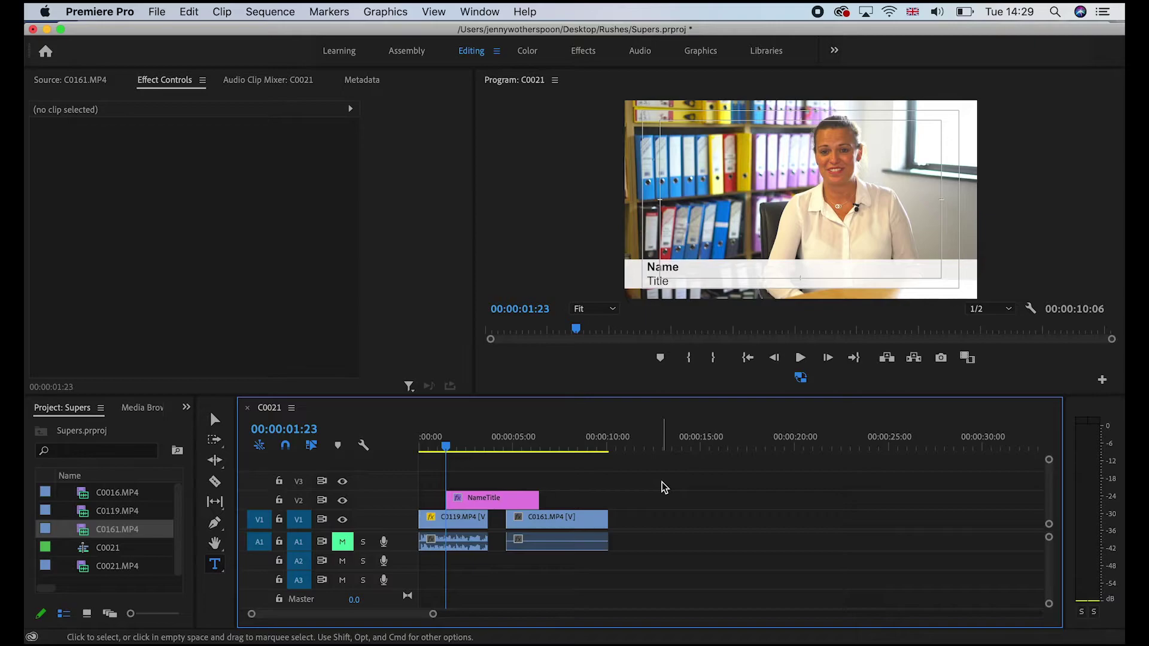
# - Play the opening of the interview to choose the super's entry point, and move the NameTitle graphic to start at 00:00:01:07
pyautogui.click(439, 448)
pyautogui.press('space')
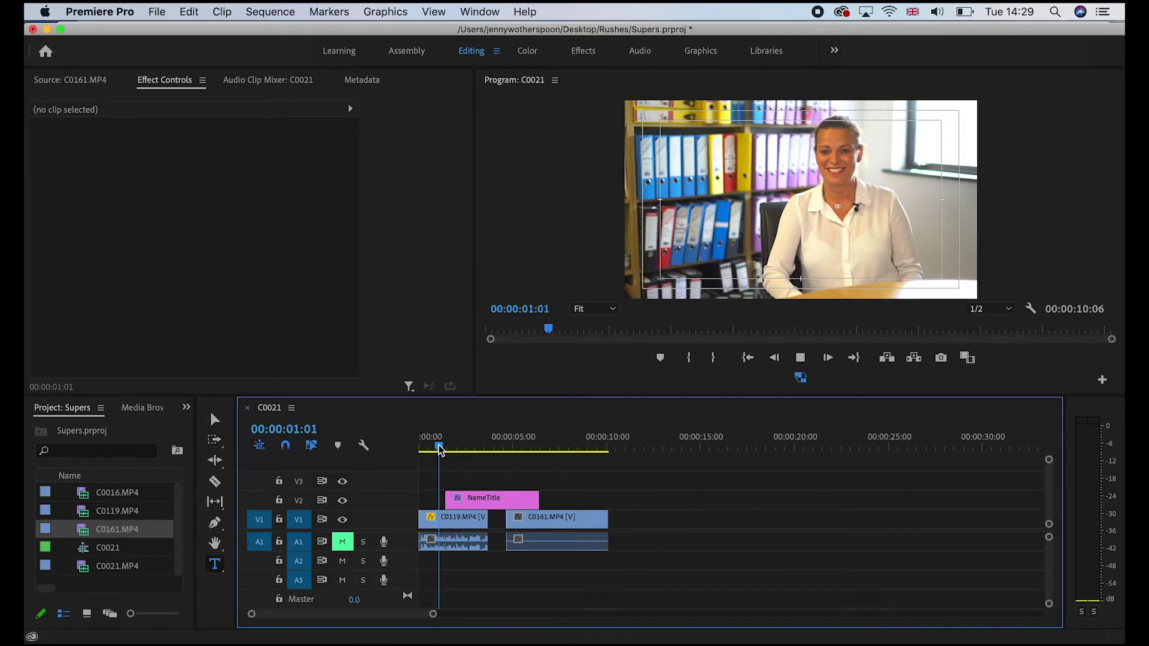
pyautogui.press('space')
pyautogui.moveTo(438, 450); pyautogui.dragTo(406, 449)
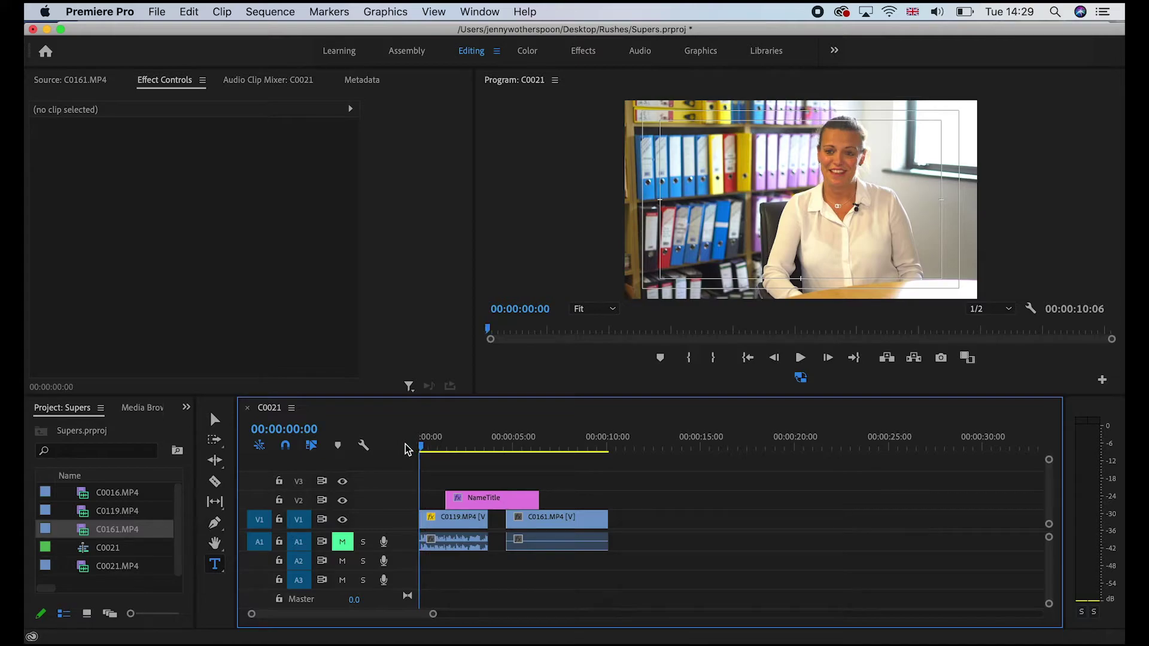
pyautogui.press('space')
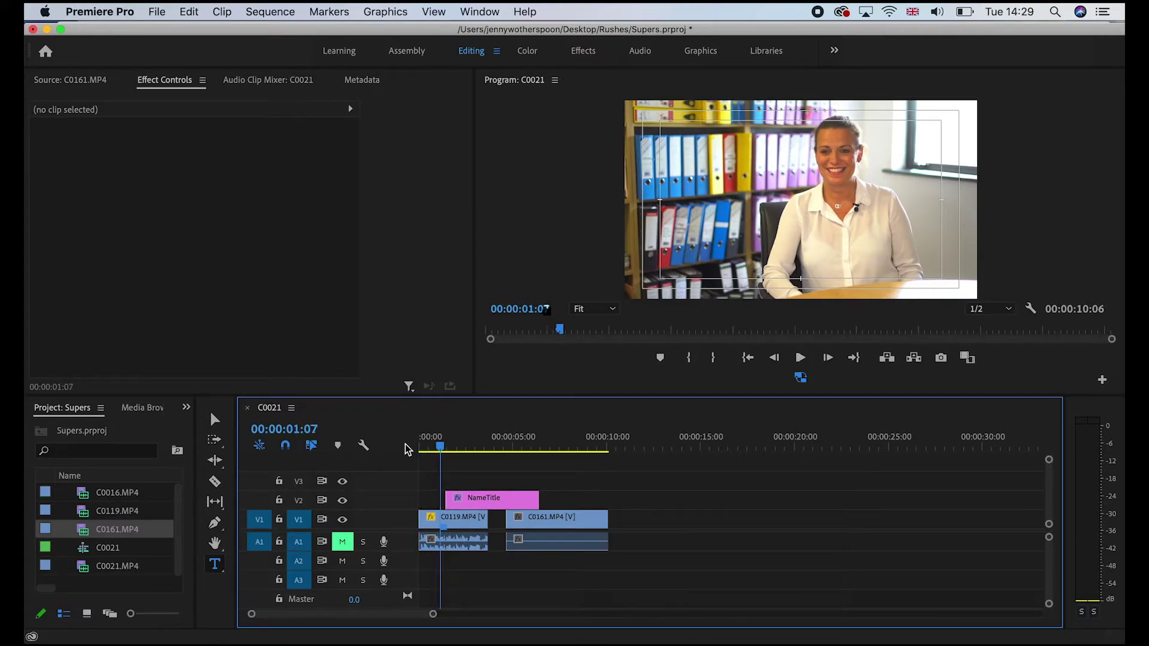
pyautogui.moveTo(499, 503); pyautogui.dragTo(493, 504)
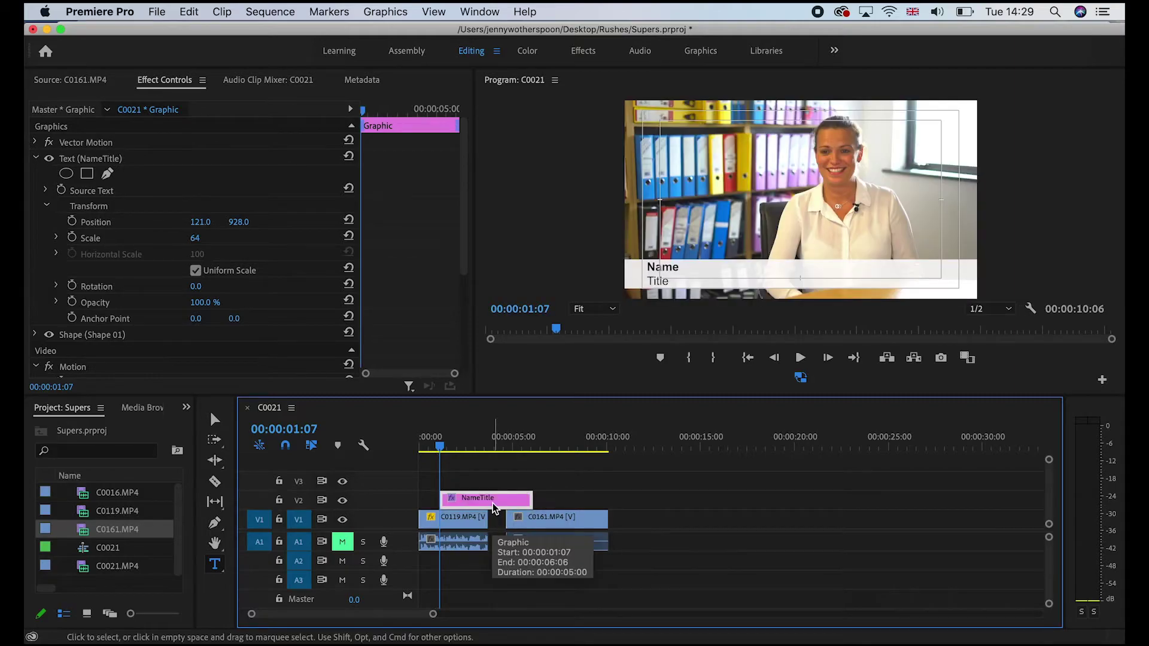
# - Apply the Wipe video transition to the start of the NameTitle graphic
pyautogui.click(187, 408)
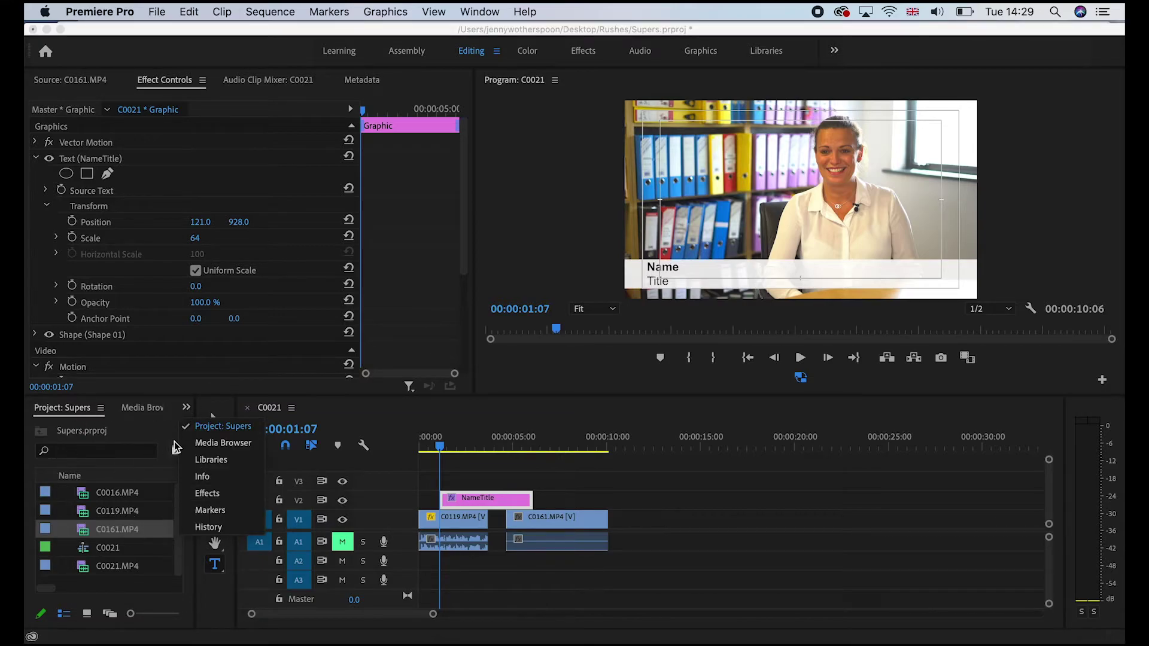
pyautogui.click(218, 501)
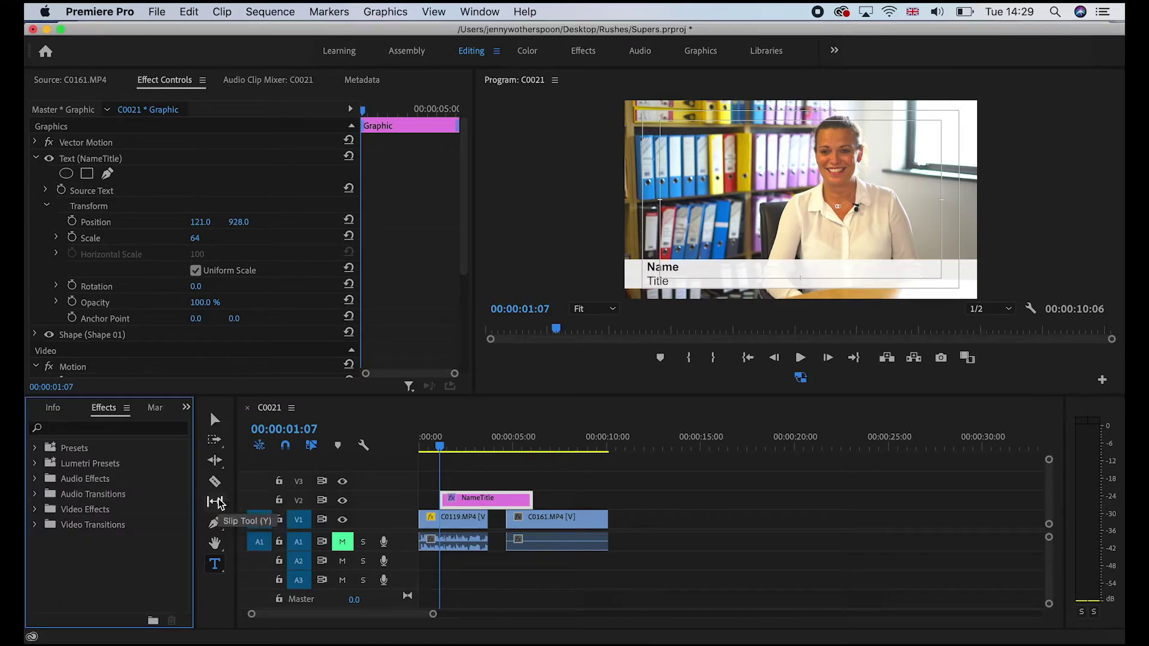
pyautogui.click(35, 525)
pyautogui.scroll(-2, 126, 558)
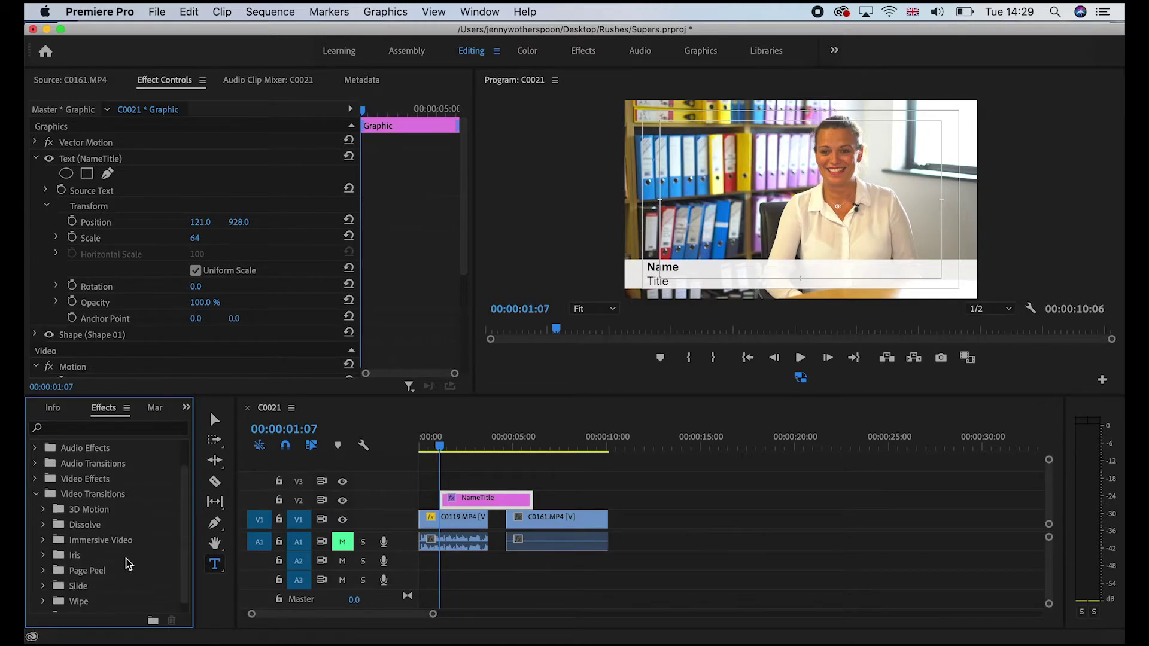
pyautogui.click(43, 591)
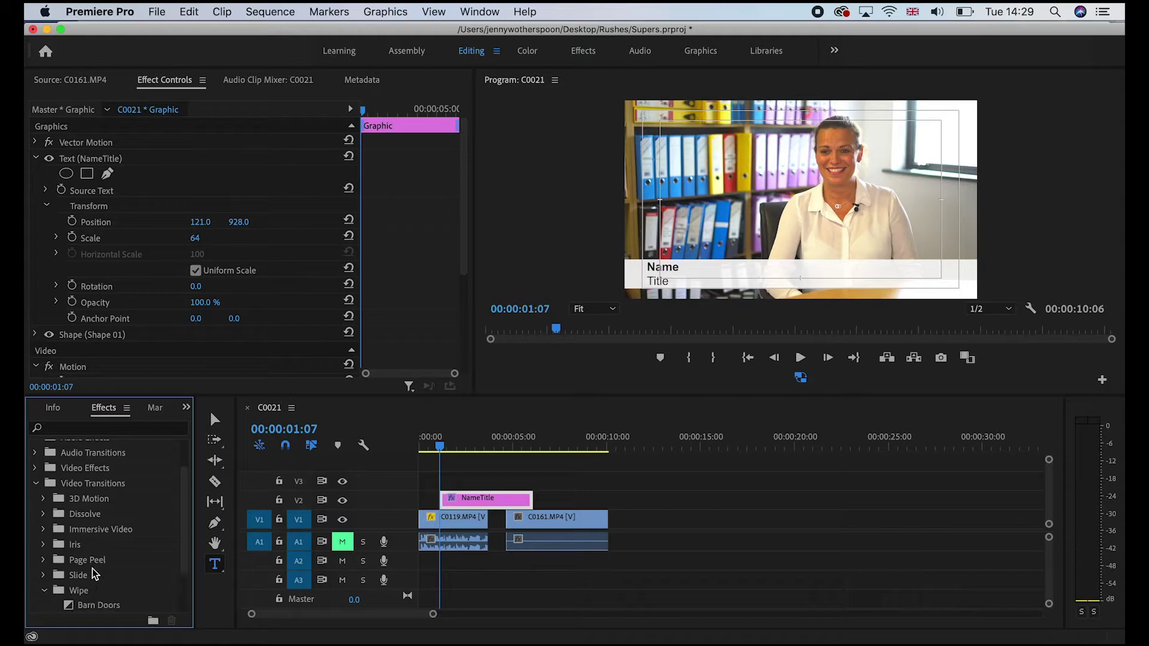
pyautogui.scroll(-2, 93, 569)
pyautogui.moveTo(82, 592); pyautogui.dragTo(451, 499)
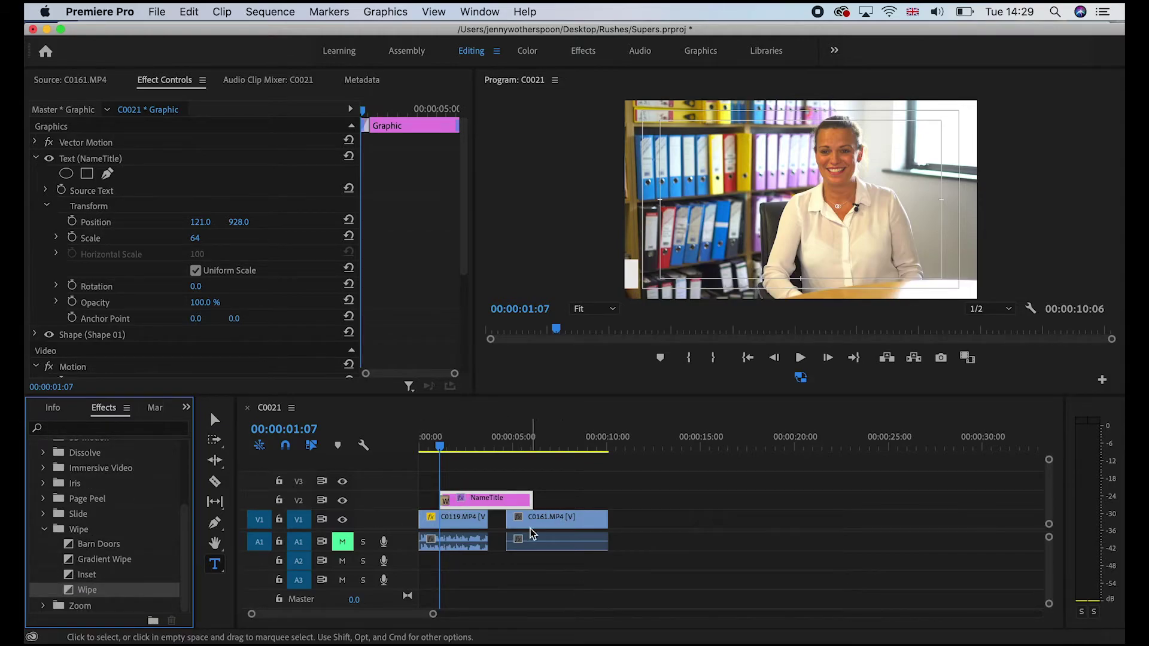
# - Move the C0161.MP4 clip out of the way and extend the end of the C0119.MP4 clip to about 4.5 seconds
pyautogui.moveTo(530, 529); pyautogui.dragTo(716, 531)
pyautogui.click(485, 521)
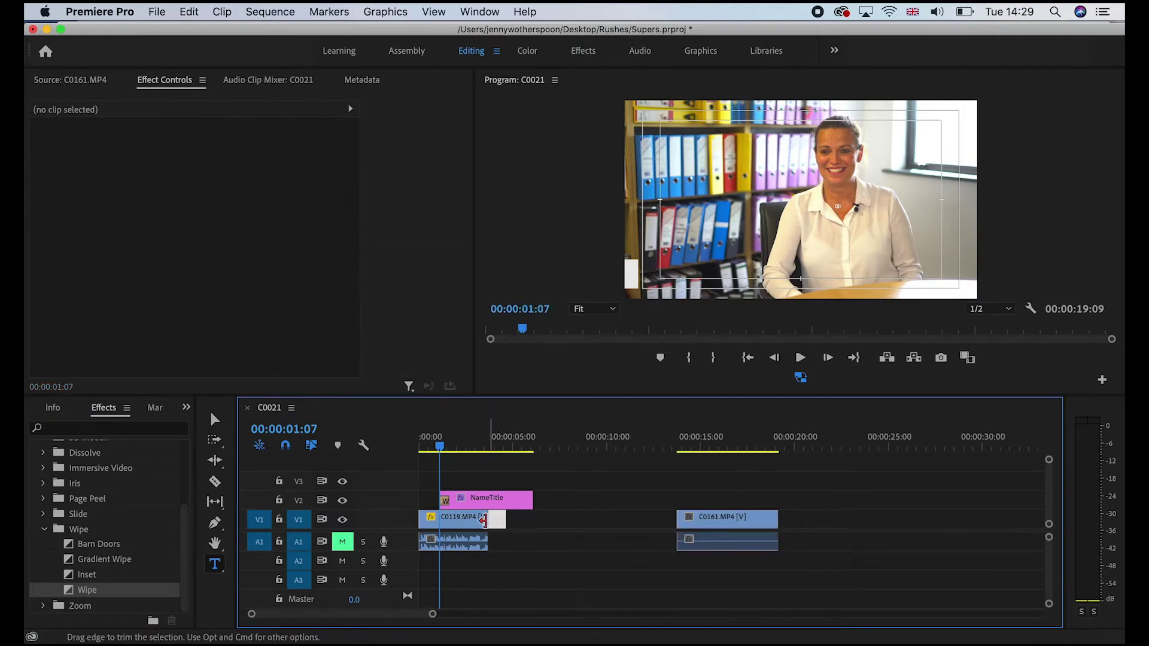
pyautogui.moveTo(484, 521); pyautogui.dragTo(579, 524)
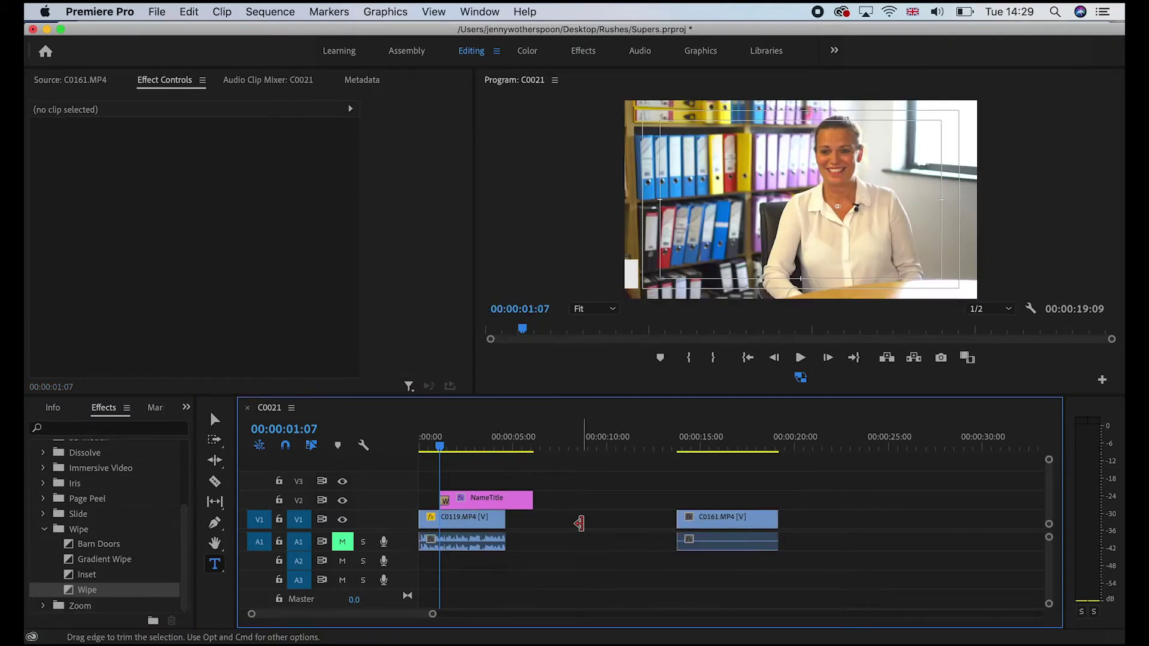
# - Trim the end of the NameTitle graphic to just before C0119.MP4 ends and add a Wipe transition there
pyautogui.click(479, 444)
pyautogui.moveTo(537, 501); pyautogui.dragTo(500, 501)
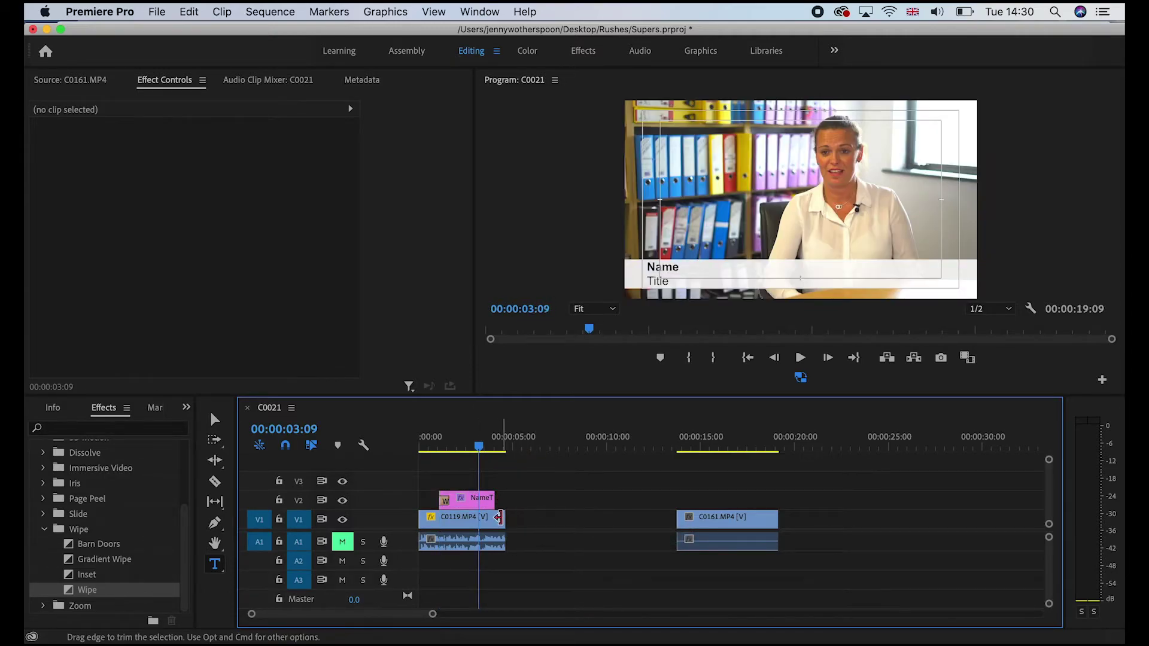
pyautogui.click(476, 444)
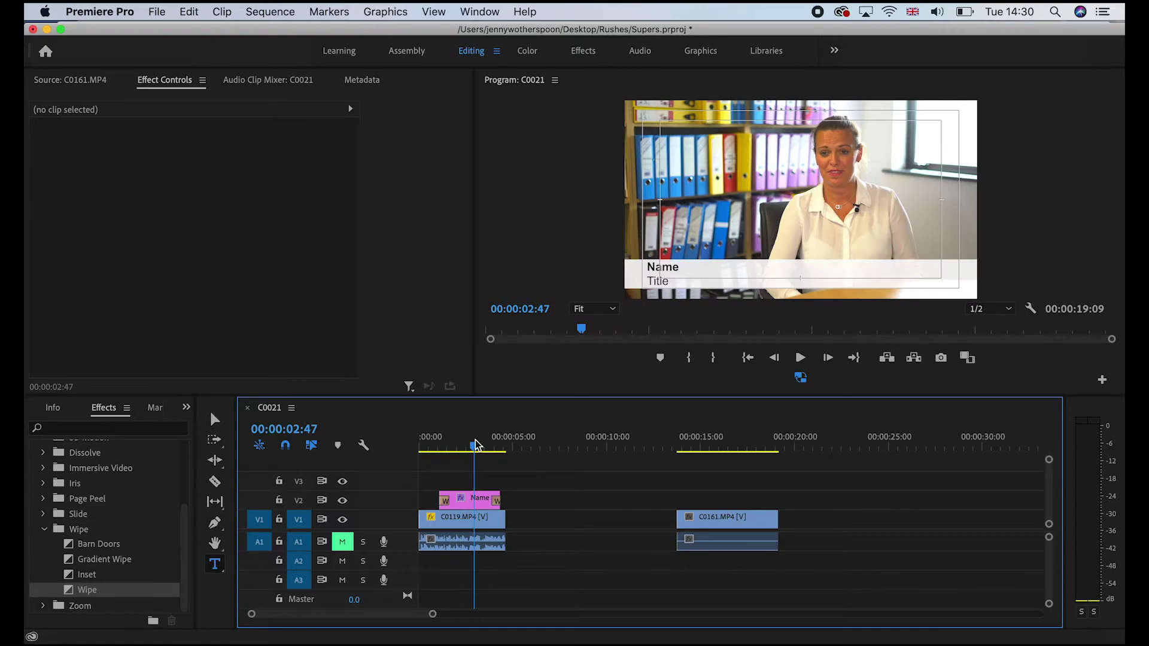
# - Play back the super from its start to check the wipe in and wipe out
pyautogui.click(439, 444)
pyautogui.press('space')
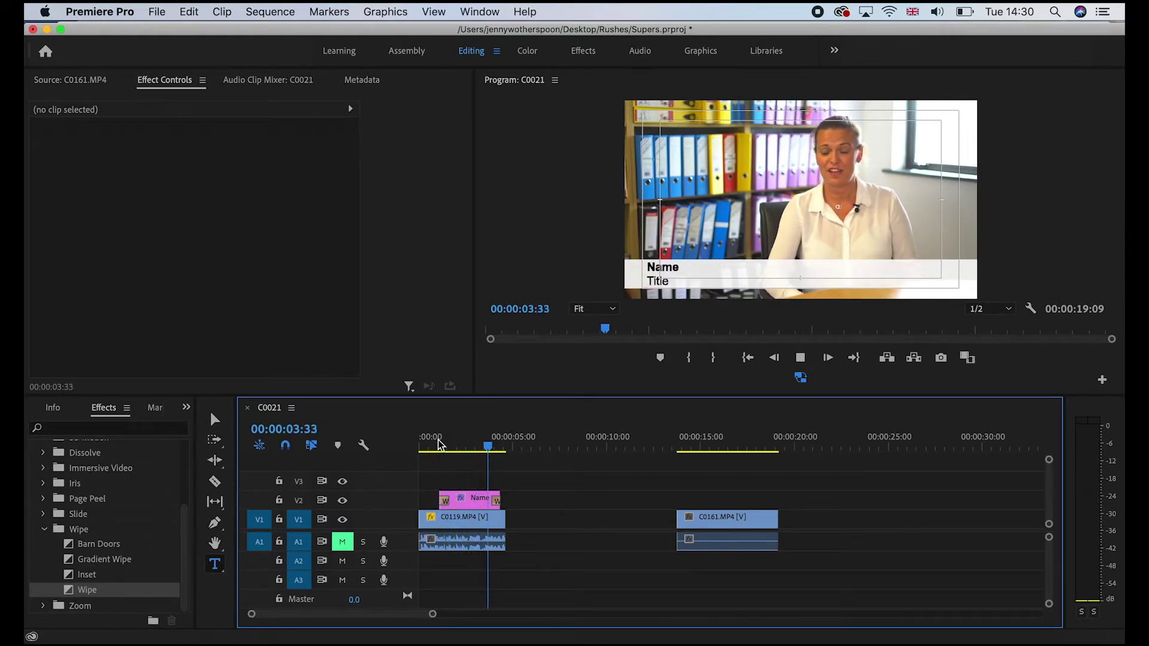
pyautogui.press('space')
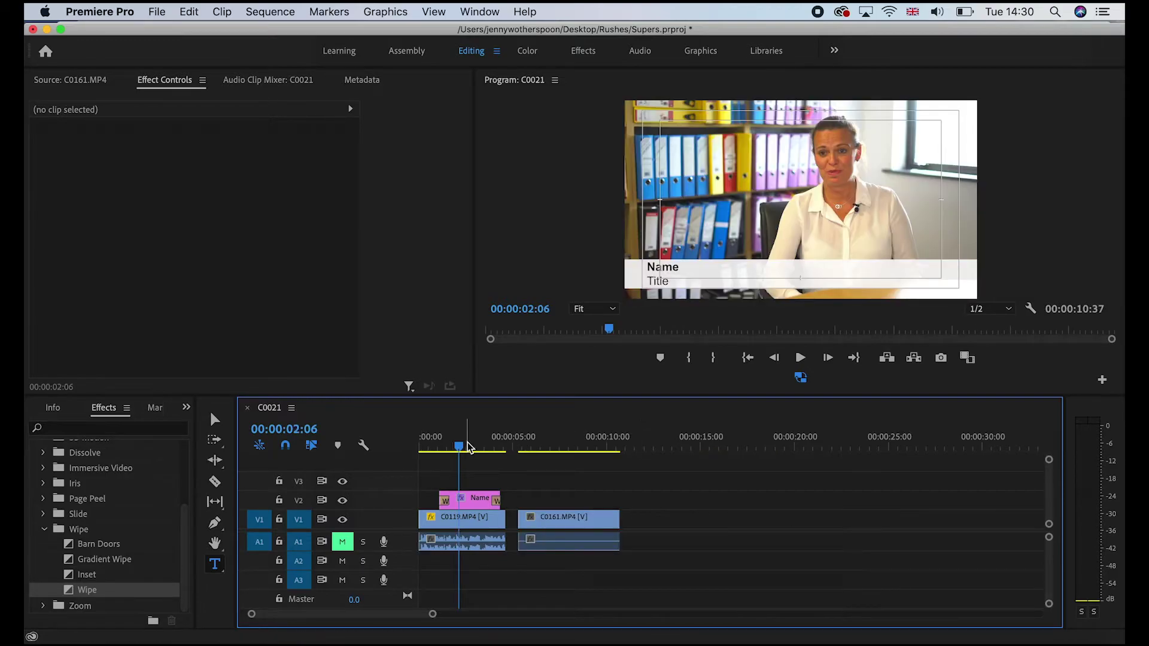
# - Add a rectangle layer over the C0161.MP4 clip at 00:00:07:37 and move the new graphic clip about one second earlier
pyautogui.click(575, 447)
pyautogui.moveTo(521, 448); pyautogui.dragTo(566, 456)
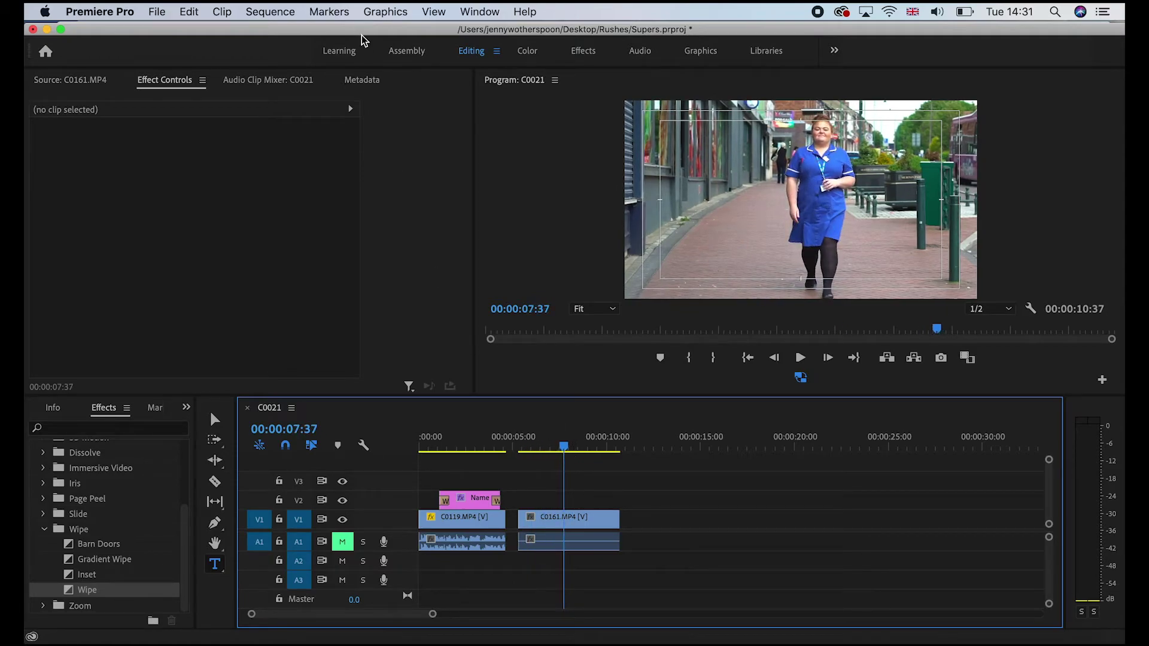
pyautogui.click(390, 13)
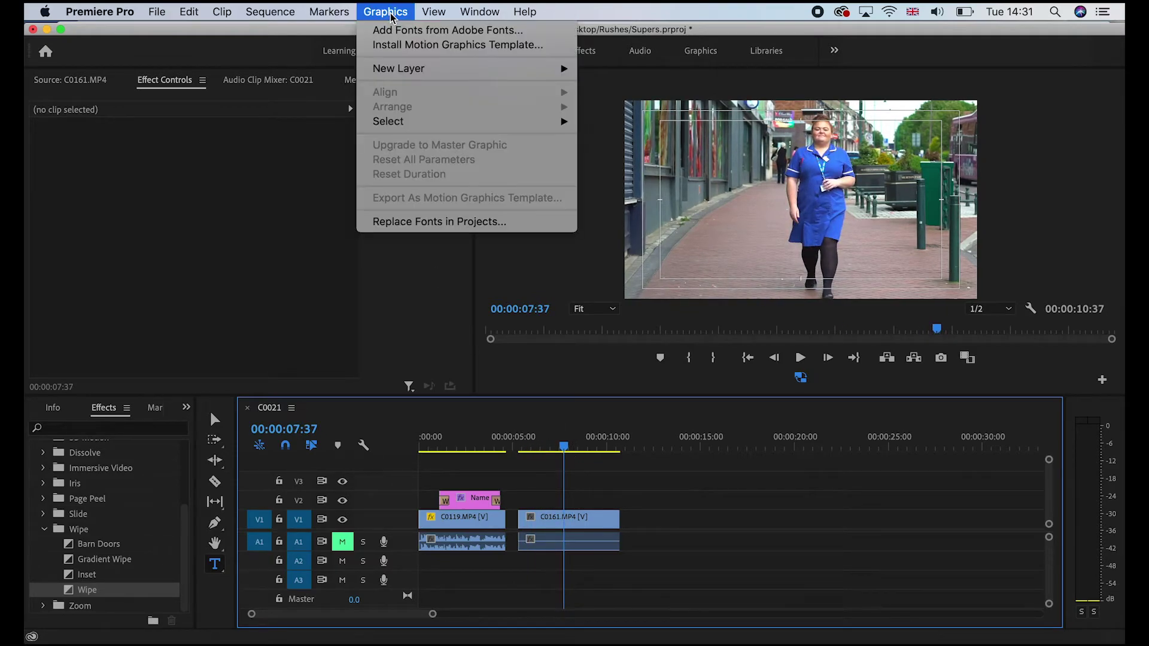
pyautogui.moveTo(403, 68)
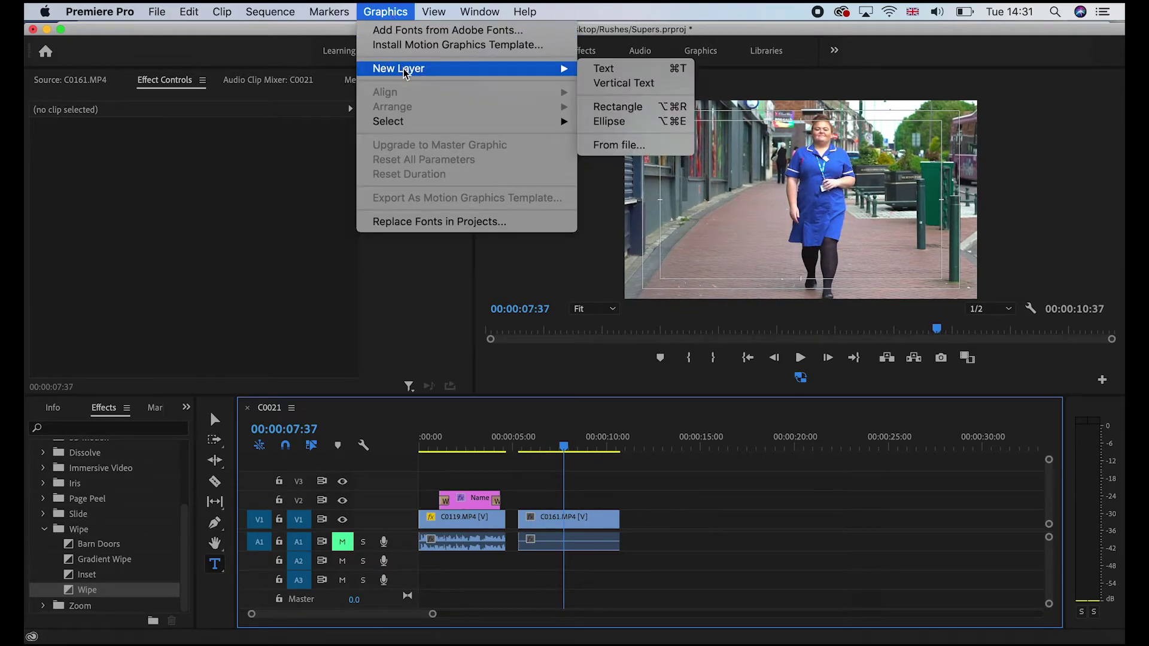
pyautogui.click(622, 109)
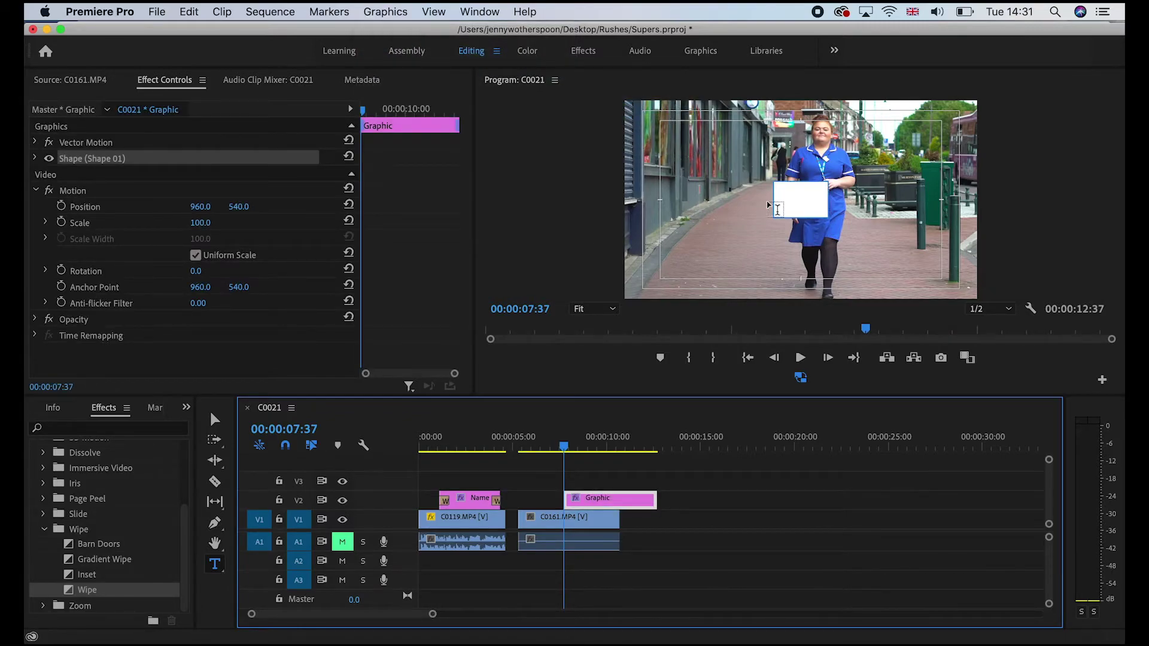
pyautogui.click(803, 211)
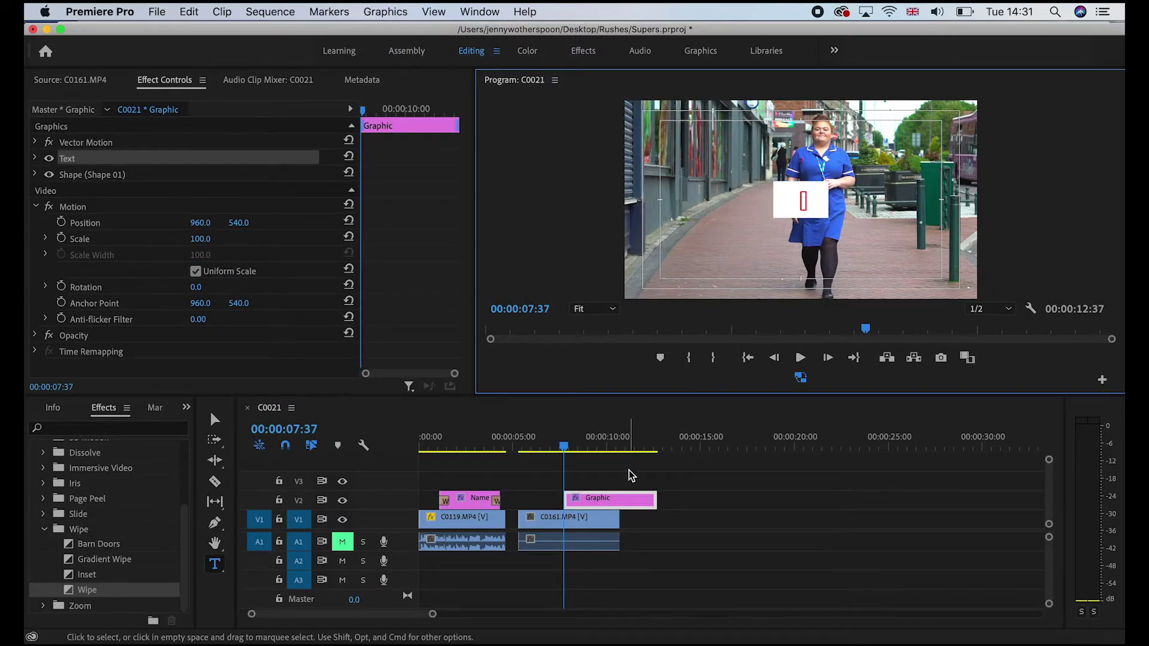
pyautogui.moveTo(601, 506); pyautogui.dragTo(580, 503)
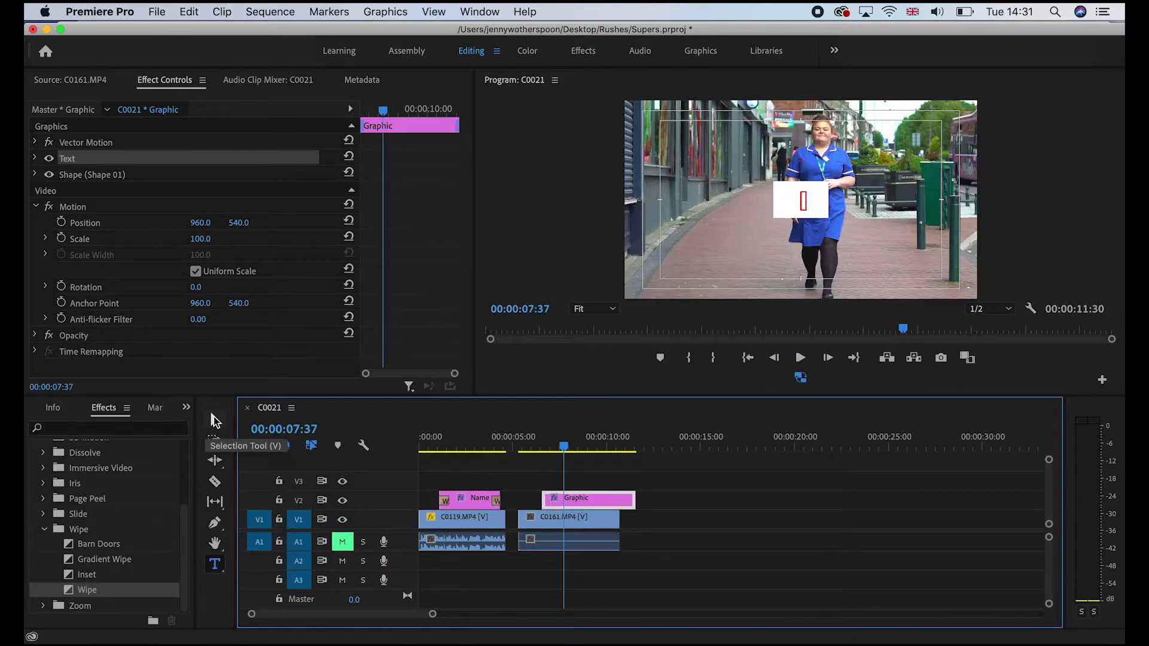
# - Stretch the white rectangle past both sides of the frame and move it to the bottom edge, at about 985, 982
pyautogui.click(214, 420)
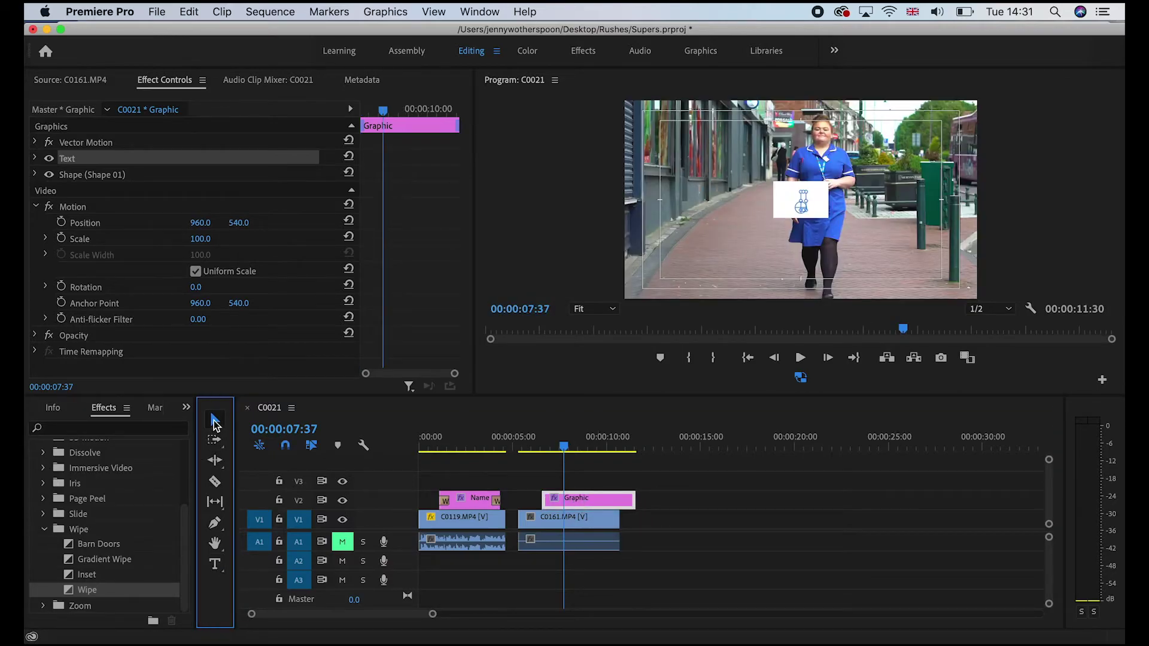
pyautogui.click(820, 200)
pyautogui.moveTo(832, 202); pyautogui.dragTo(1028, 200)
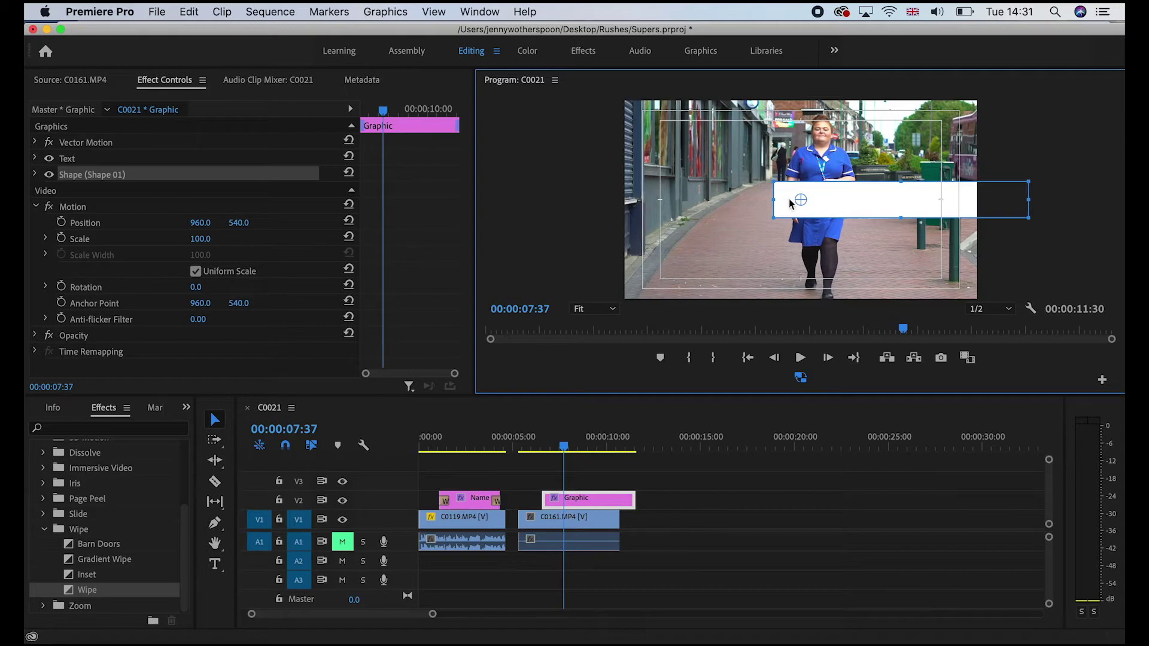
pyautogui.moveTo(775, 199); pyautogui.dragTo(588, 200)
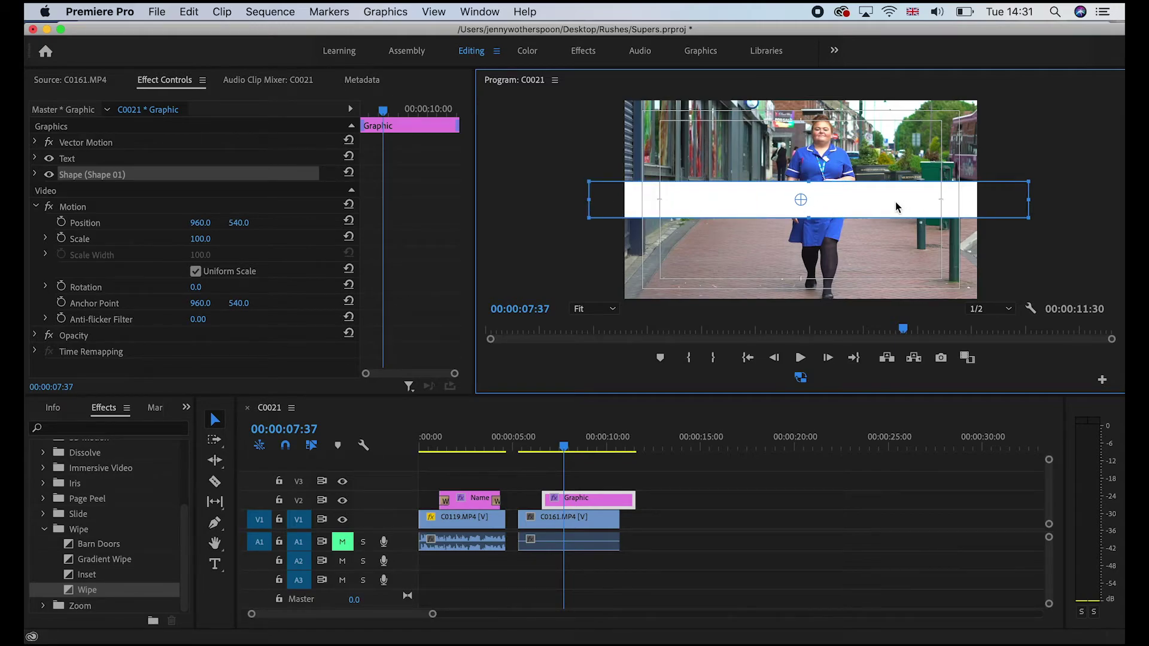
pyautogui.moveTo(895, 203); pyautogui.dragTo(899, 289)
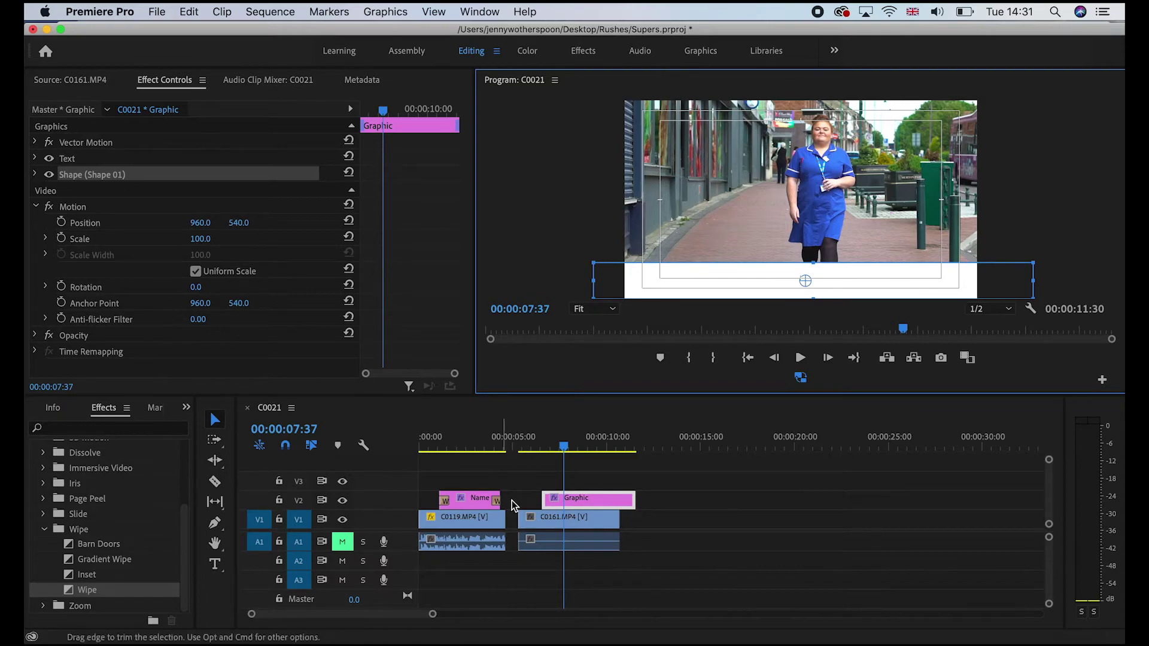
pyautogui.click(578, 473)
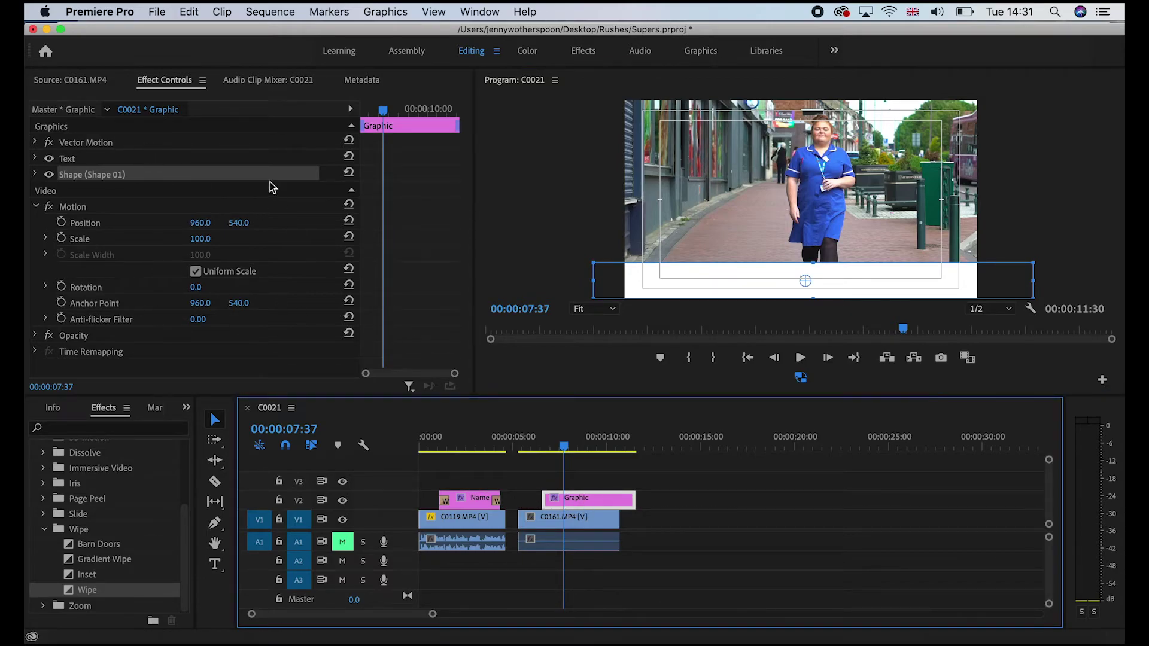
# - Change the rectangle's fill to black and set its opacity to 86%
pyautogui.click(35, 204)
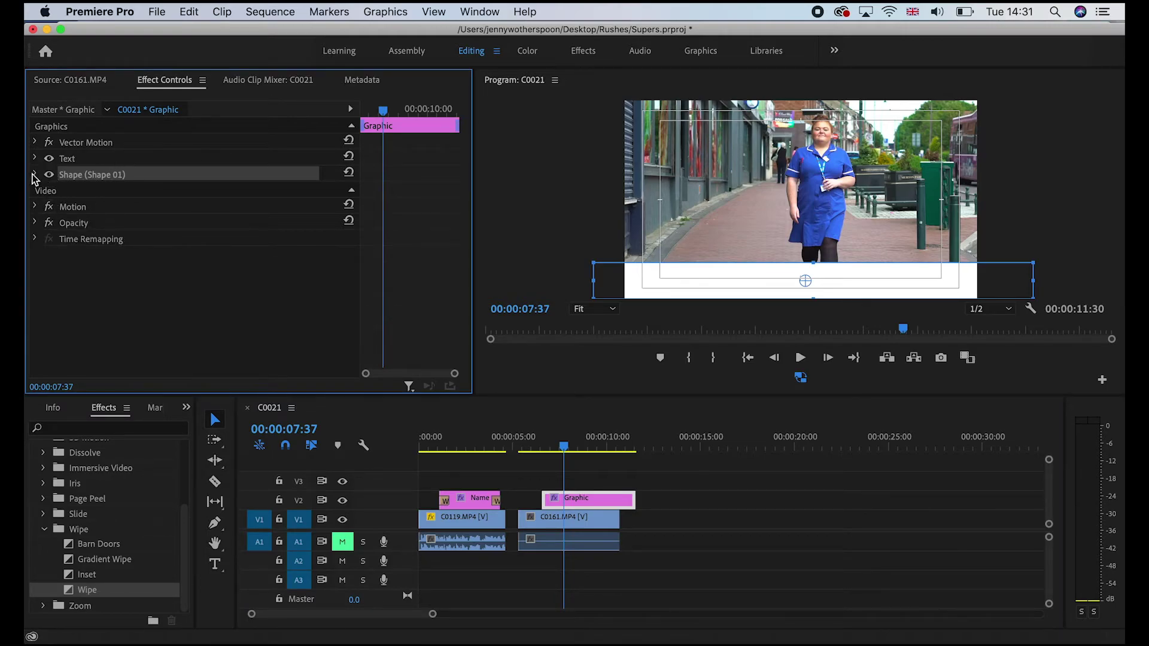
pyautogui.click(34, 174)
pyautogui.click(109, 242)
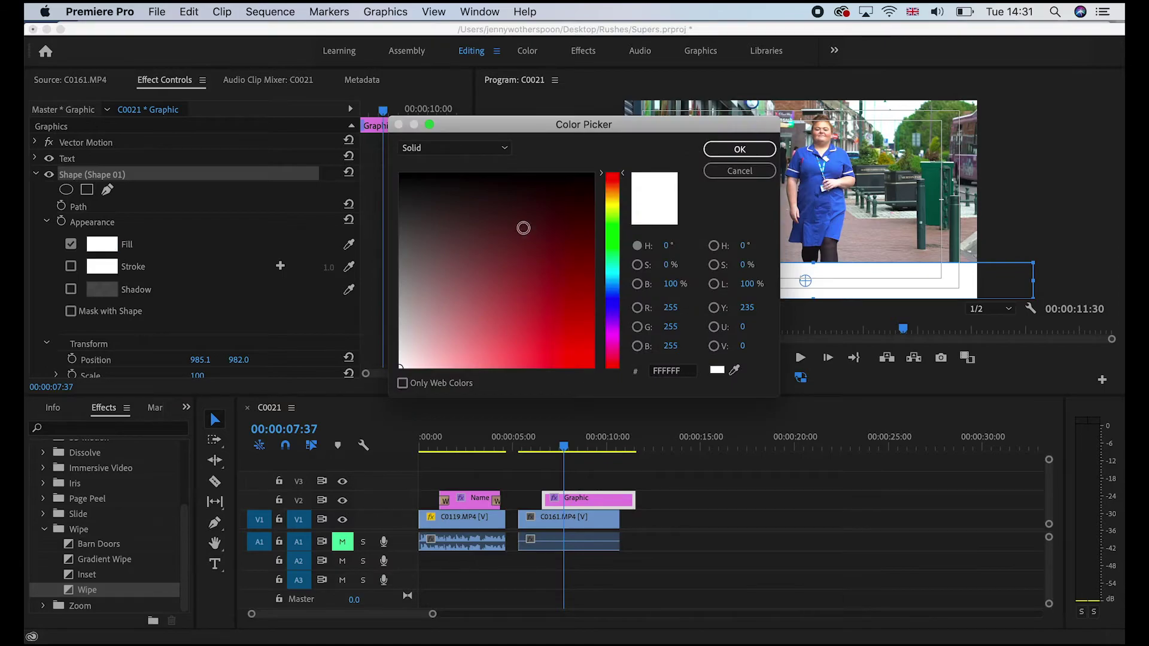
pyautogui.moveTo(523, 228); pyautogui.dragTo(400, 174)
pyautogui.click(740, 149)
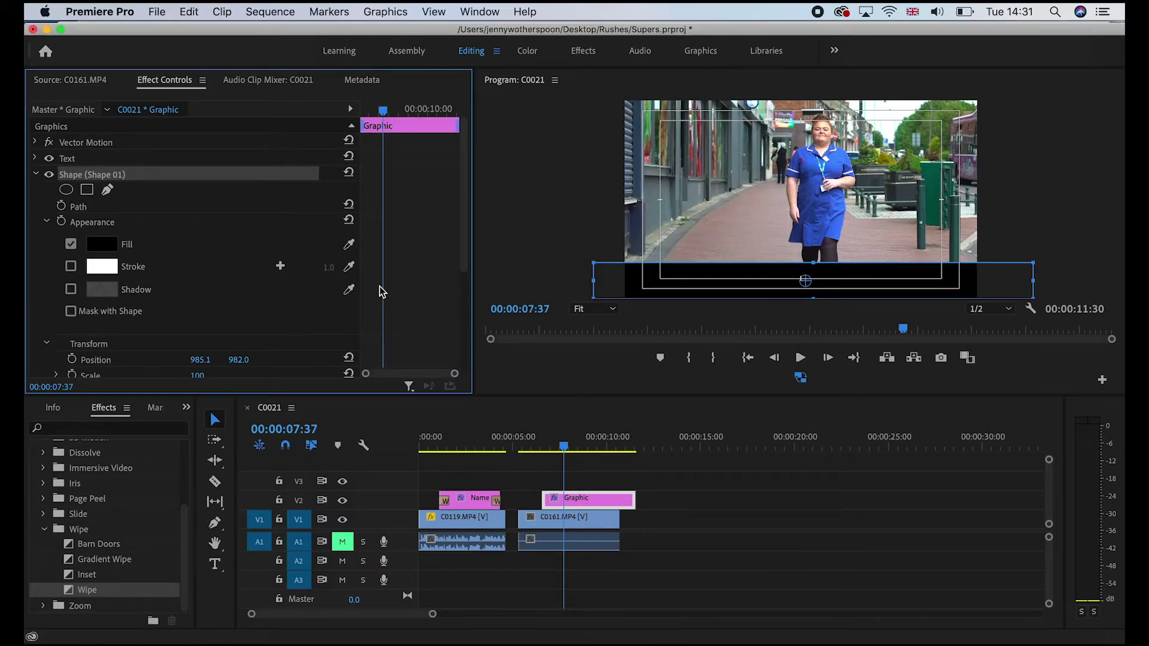
pyautogui.scroll(-5, 181, 294)
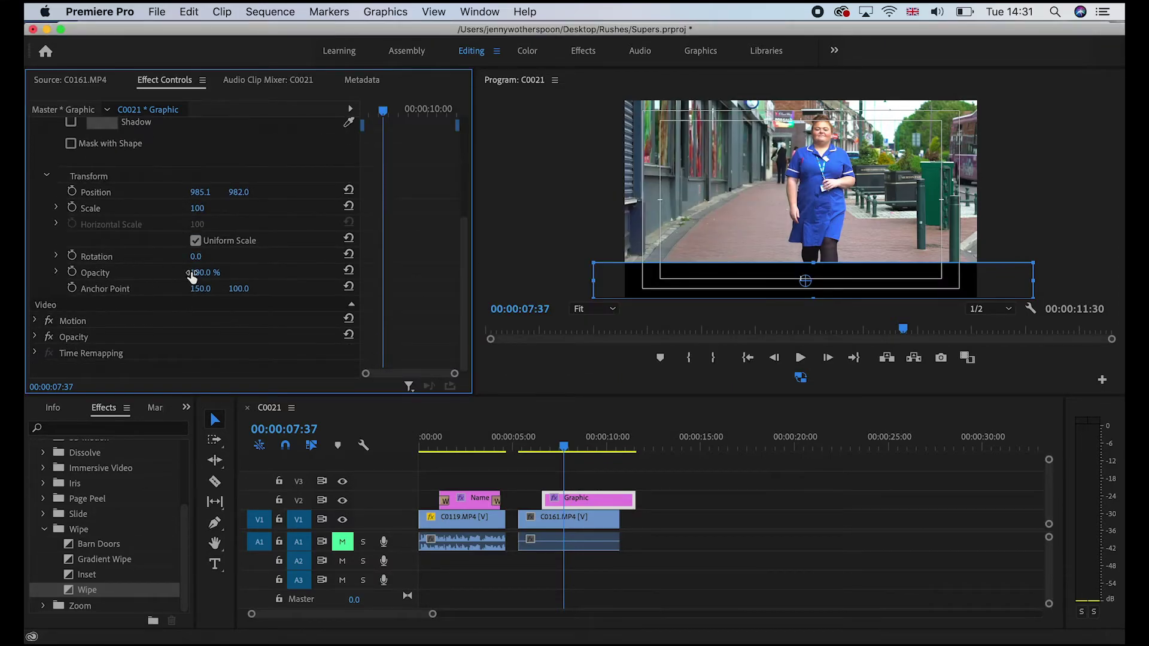
pyautogui.moveTo(200, 272); pyautogui.dragTo(192, 273)
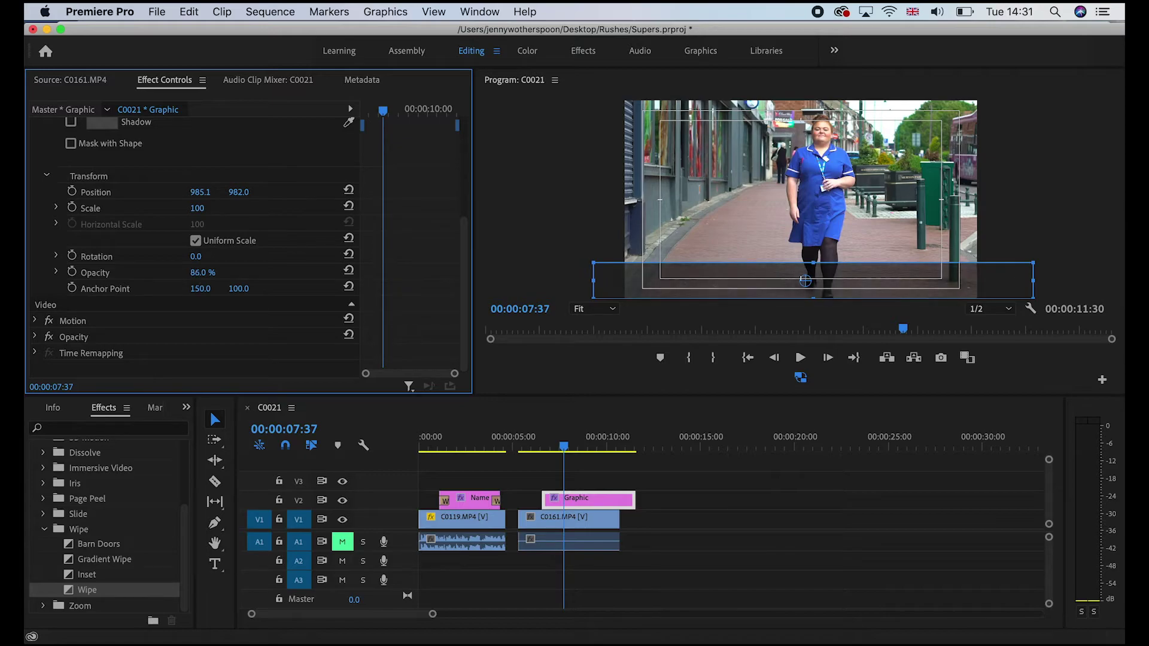
# - Add a text layer on the black strip with the nurse's full name followed by "has been anurse for 10 years", fitting the line within the frame
pyautogui.click(214, 565)
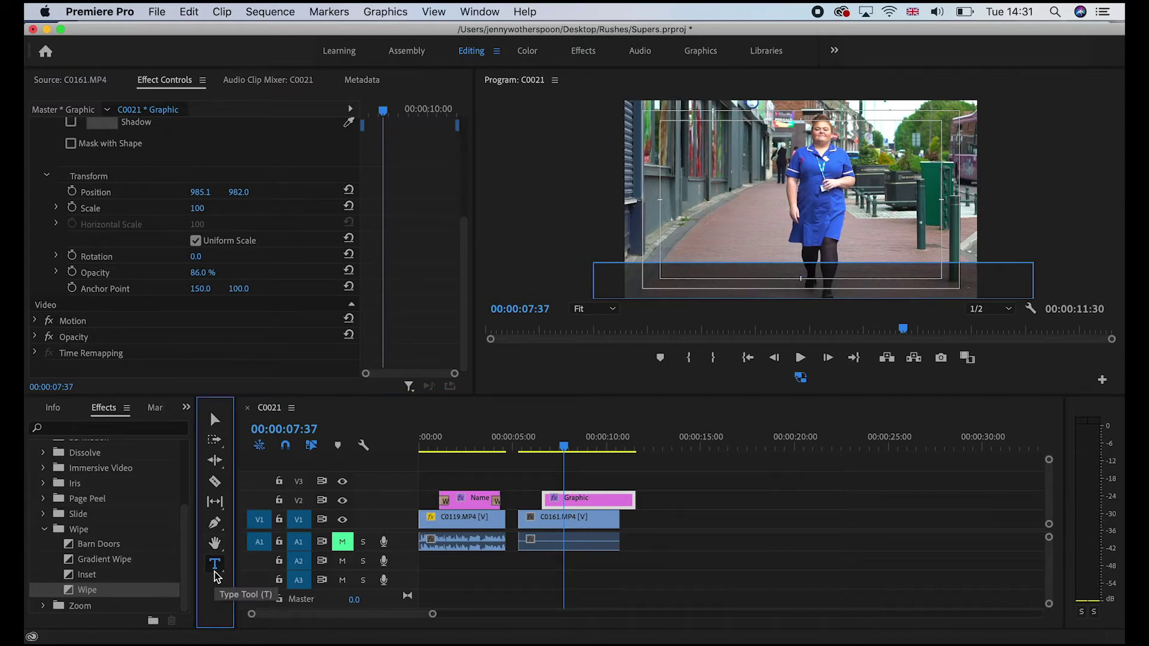
pyautogui.click(649, 282)
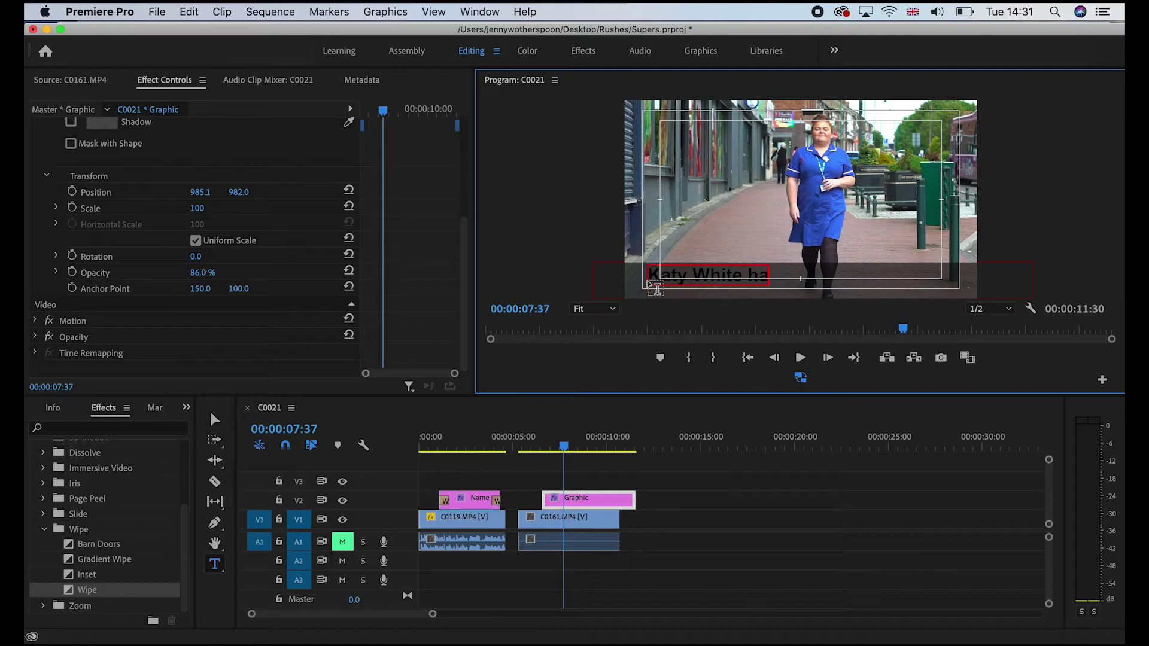
pyautogui.write('been anurse for 1')
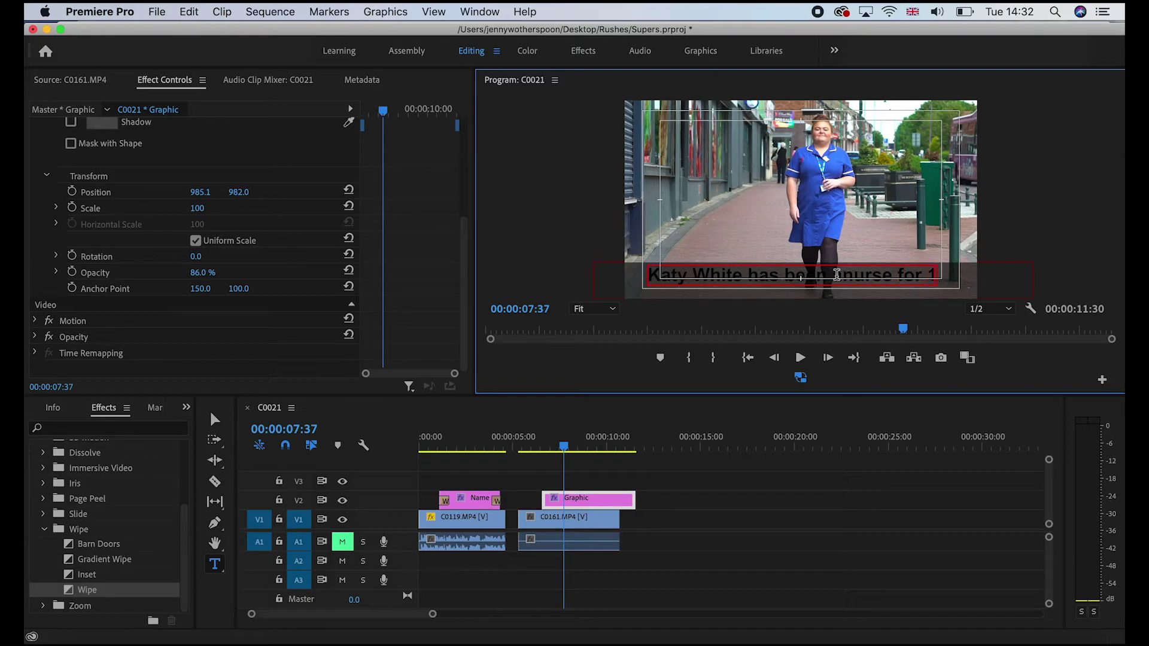
pyautogui.write('0 yea')
pyautogui.click(215, 419)
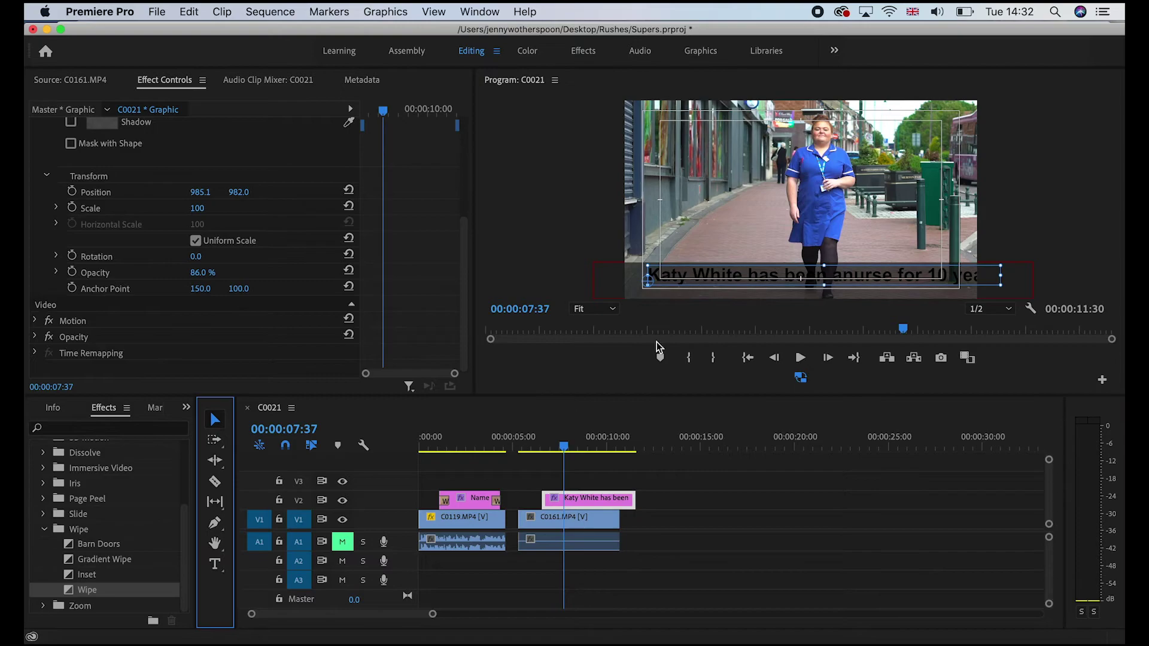
pyautogui.moveTo(778, 274); pyautogui.dragTo(768, 281)
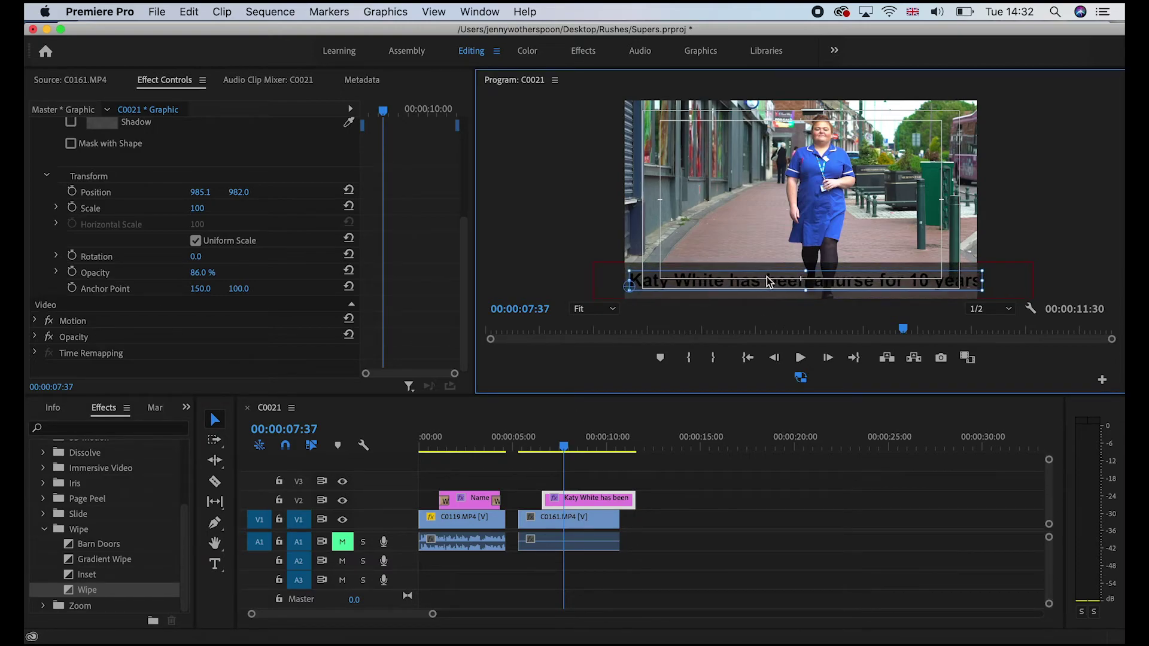
# - Change the fill of the text on the black strip to white and correct "anurse" to "a nurse"
pyautogui.doubleClick(767, 280)
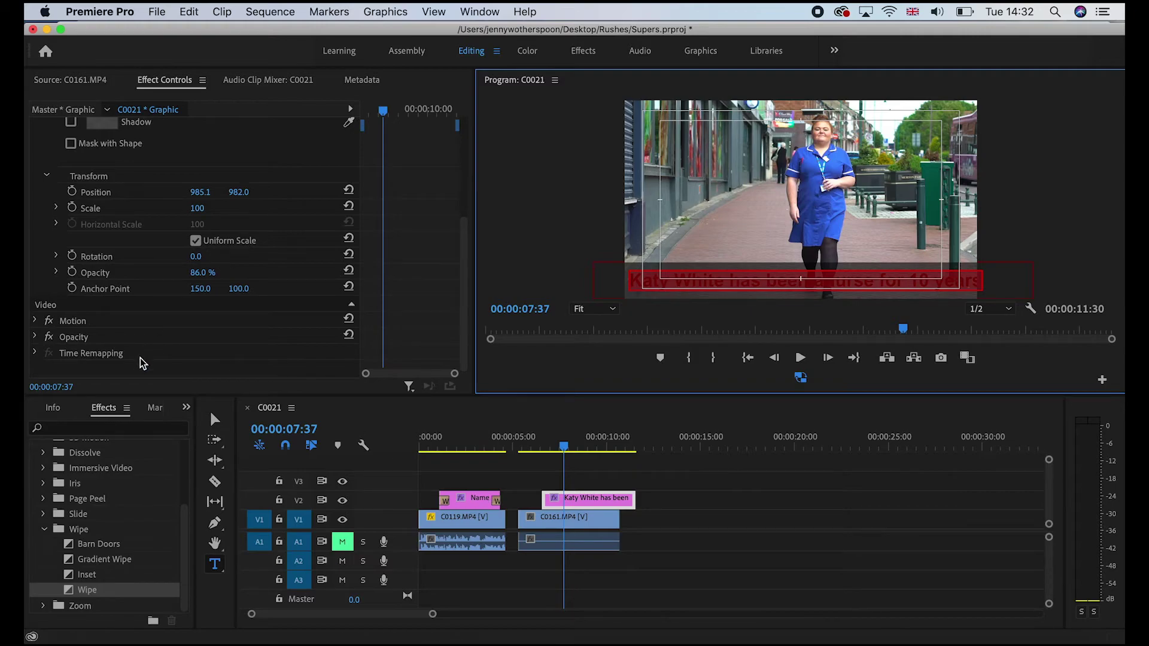
pyautogui.scroll(5, 139, 358)
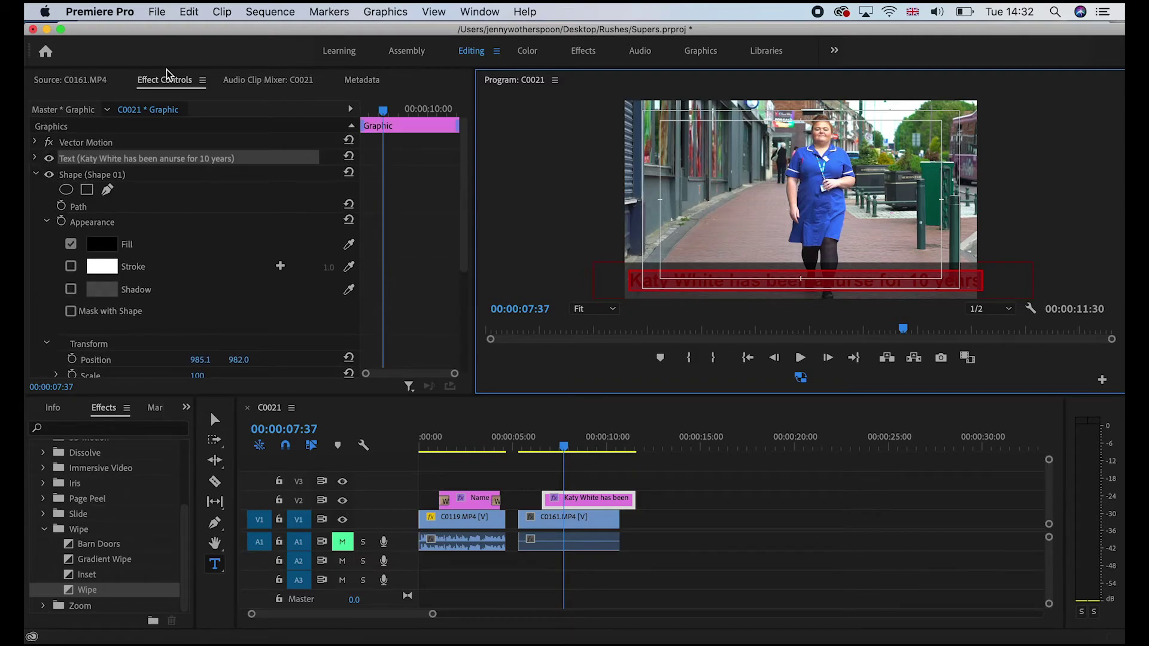
pyautogui.click(35, 158)
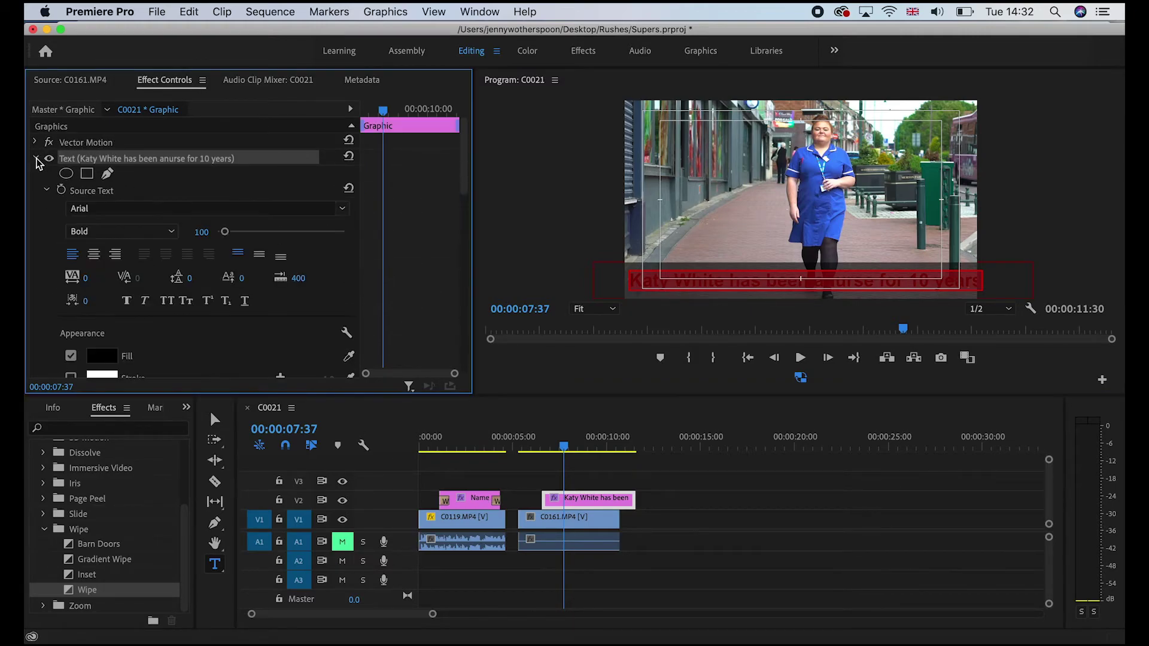
pyautogui.scroll(-3, 54, 276)
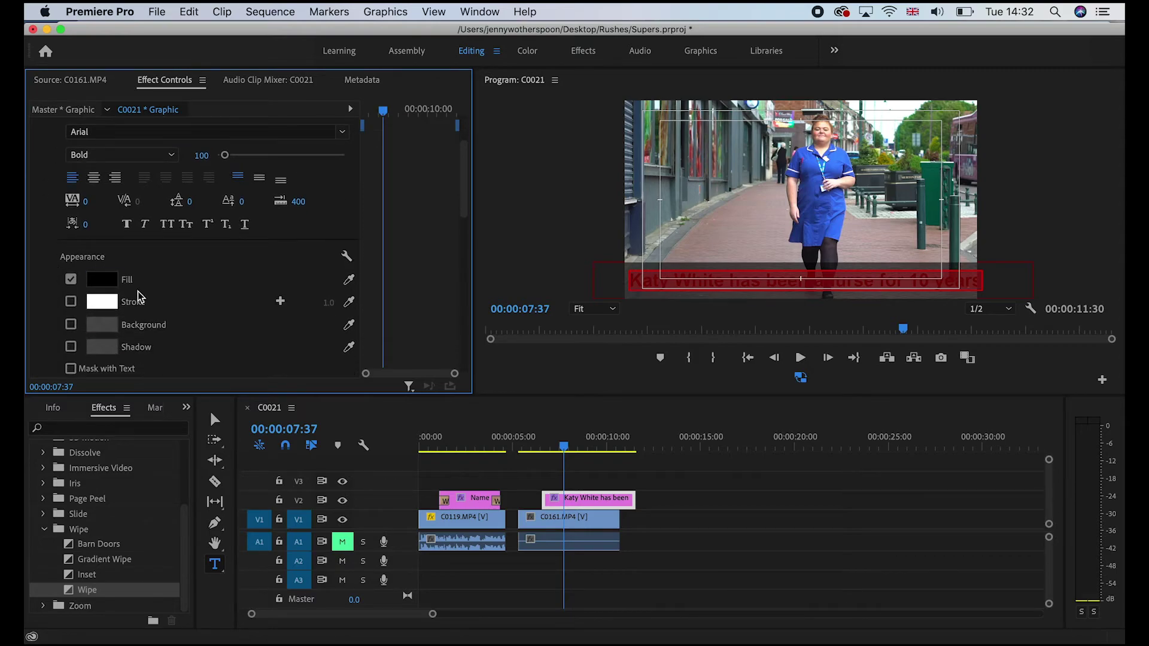
pyautogui.click(103, 279)
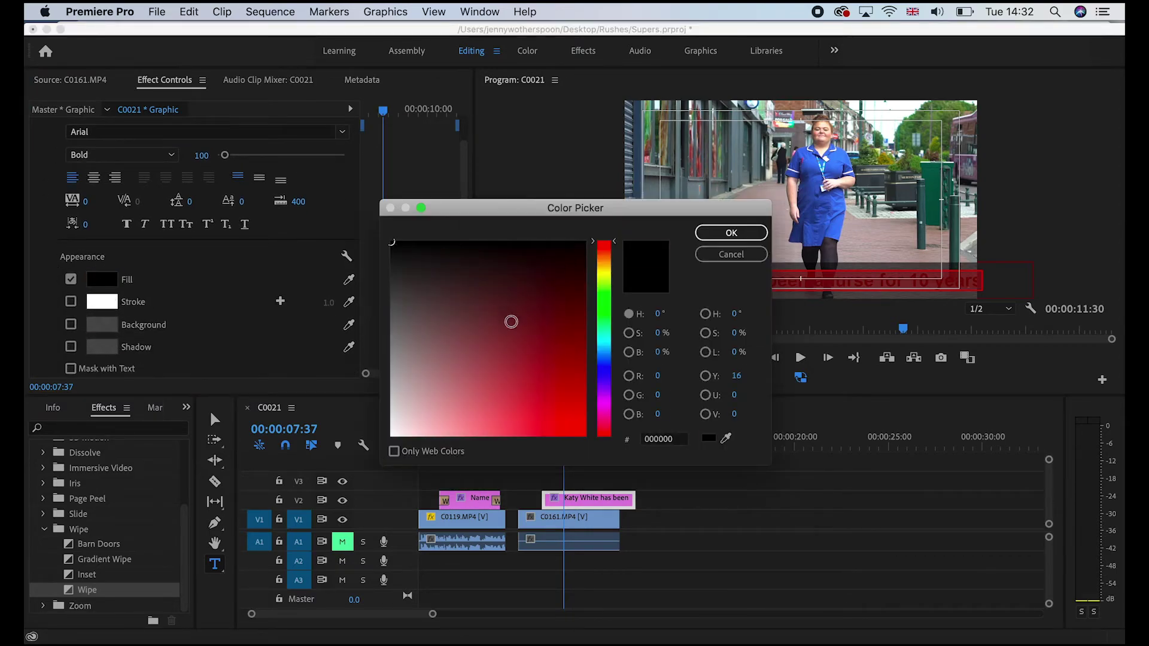
pyautogui.click(392, 436)
pyautogui.click(732, 234)
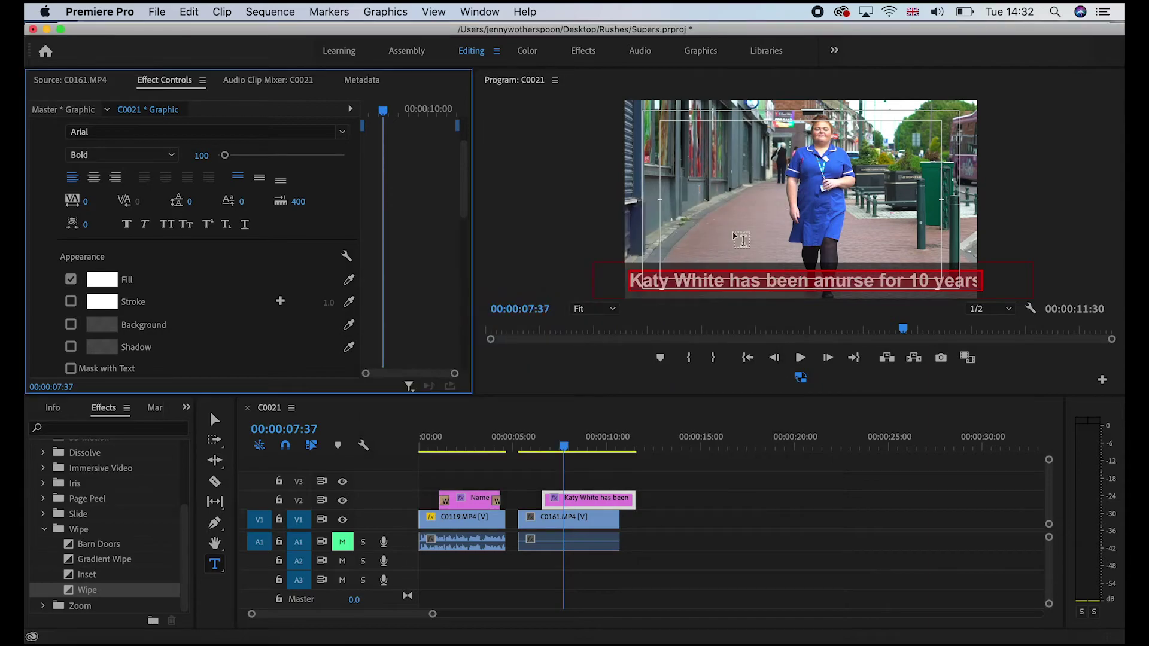
pyautogui.click(824, 281)
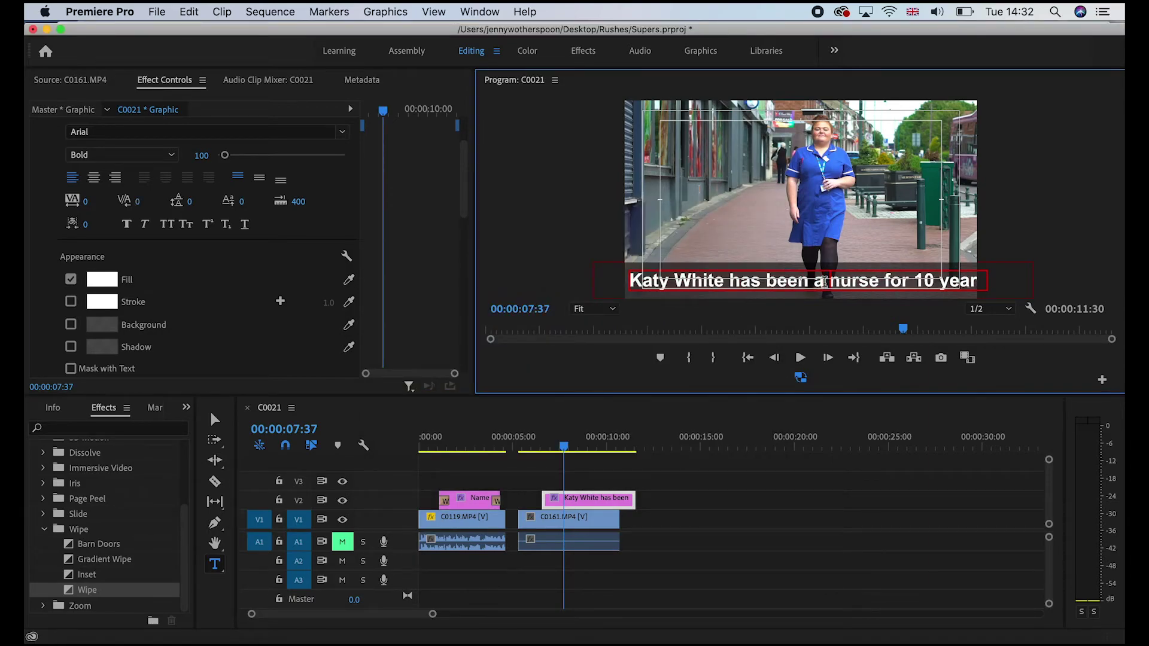
pyautogui.press('Escape')
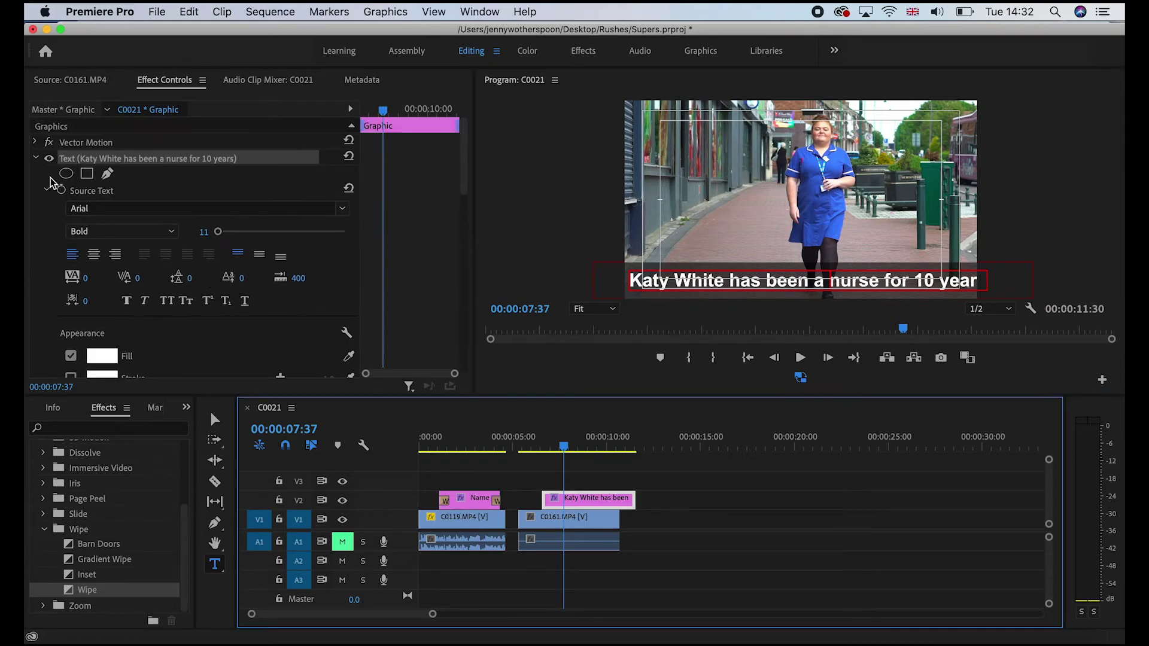
# - Scale the nurse text to 79 and reposition it at 182.8, 996.0 so it sits inside the safe margins
pyautogui.scroll(-5, 57, 249)
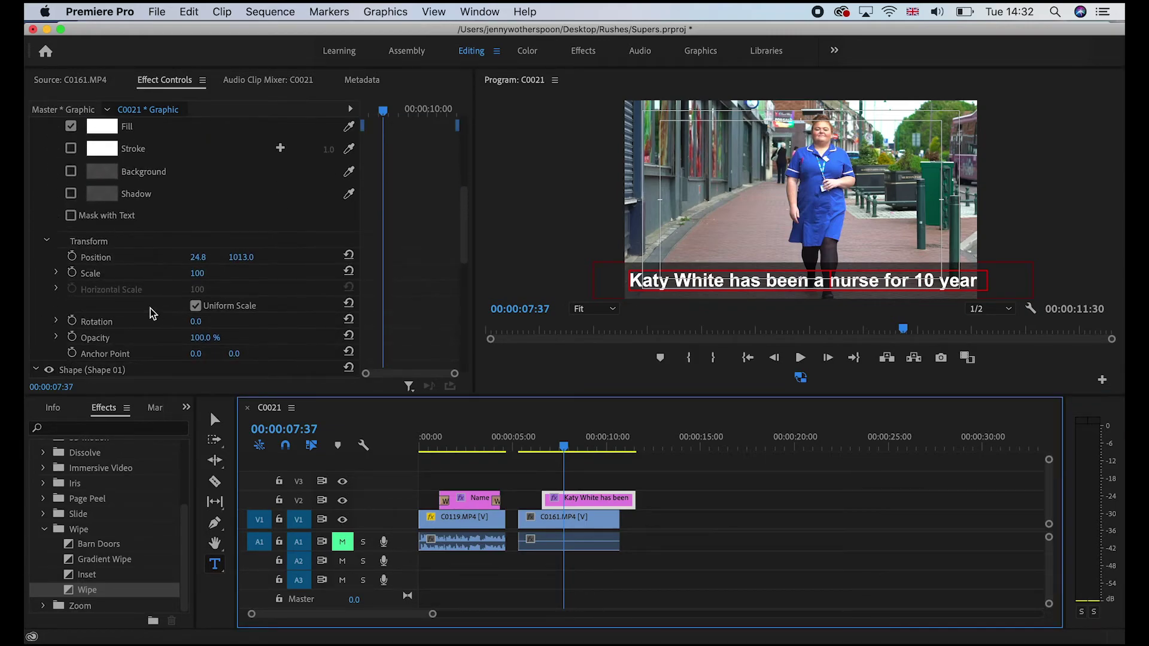
pyautogui.click(200, 273)
pyautogui.moveTo(200, 273); pyautogui.dragTo(231, 257)
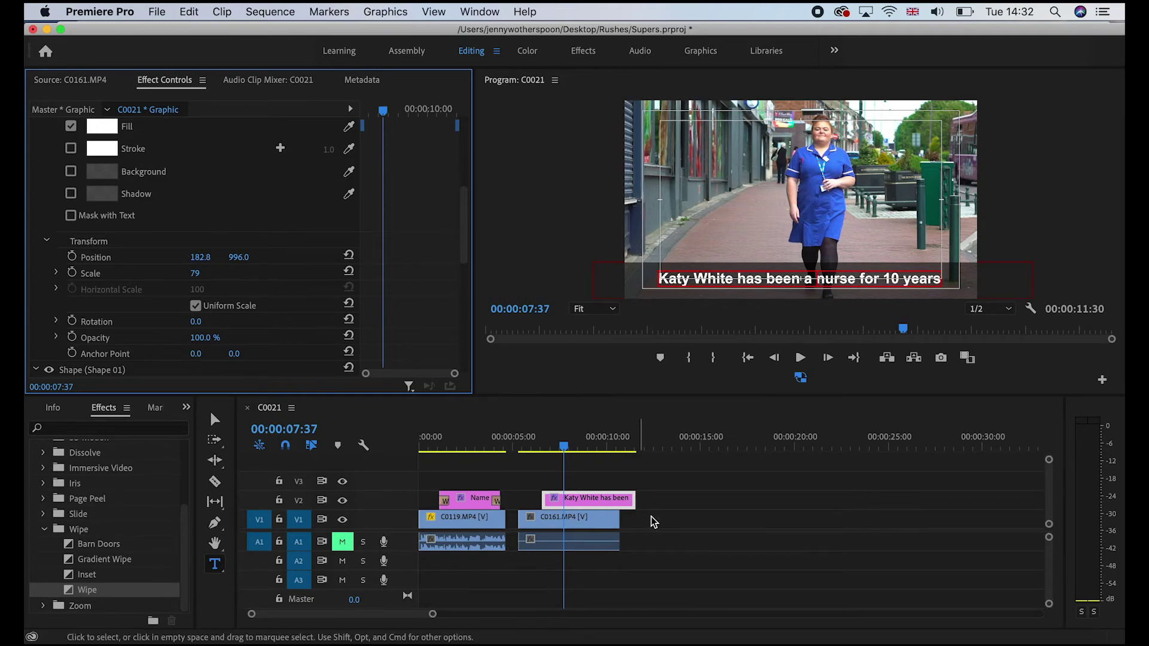
pyautogui.click(687, 512)
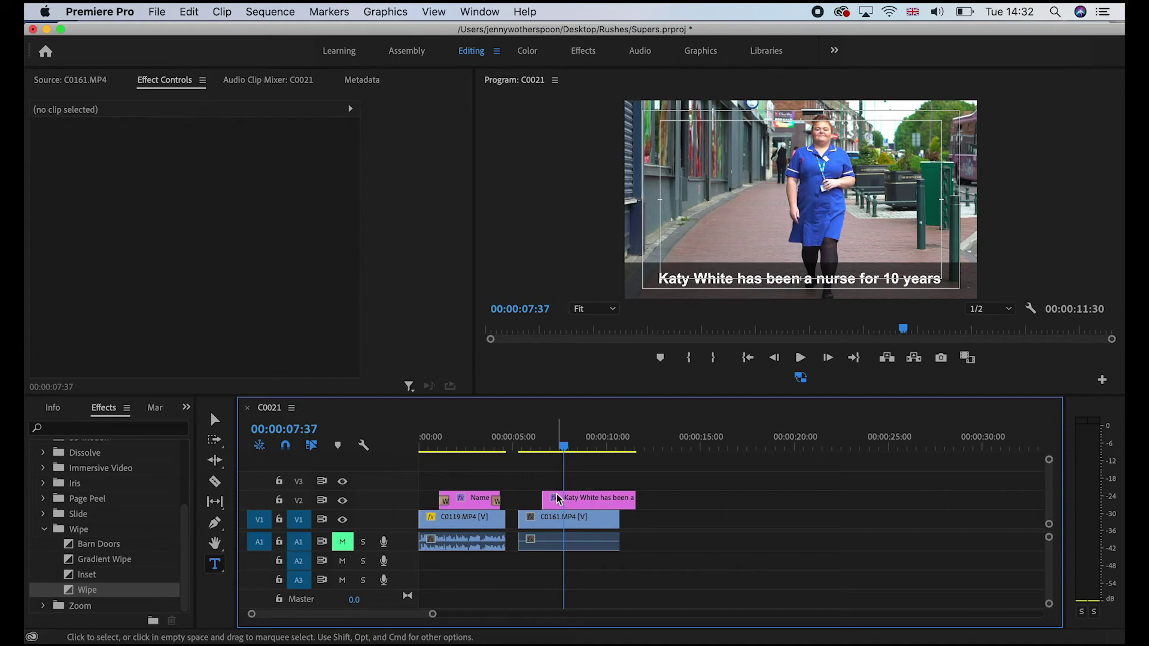
# - Move the nurse graphic to the start of the C0161.MP4 clip, play it back, and extend its end to match the clip's end
pyautogui.moveTo(557, 500); pyautogui.dragTo(533, 500)
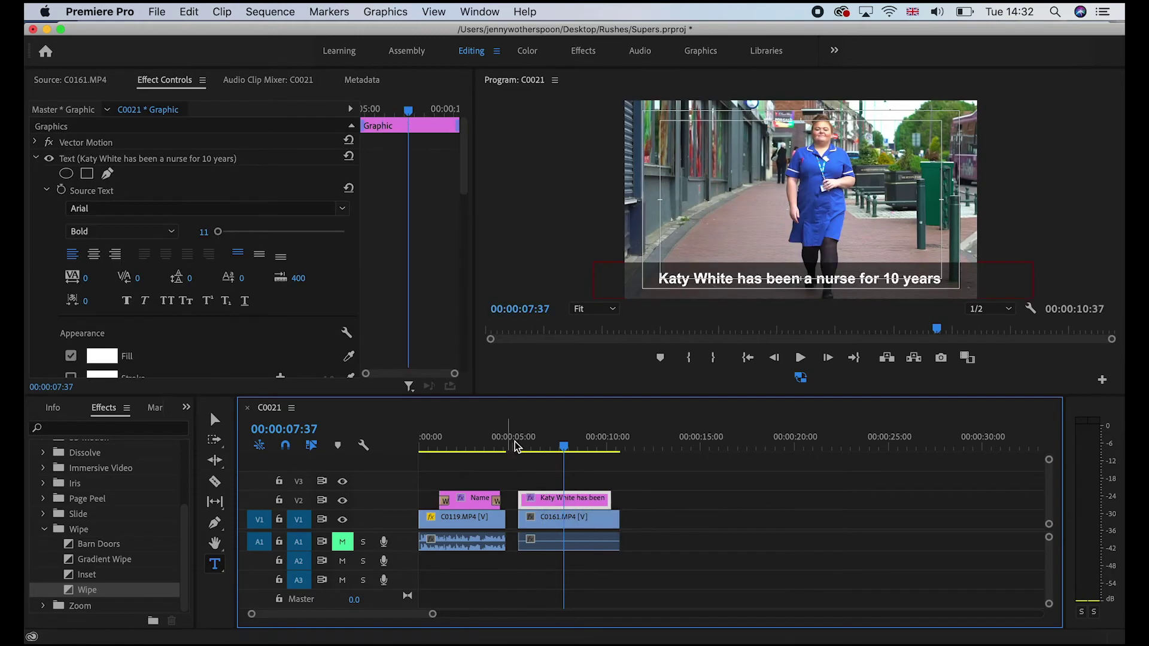
pyautogui.click(515, 446)
pyautogui.press('space')
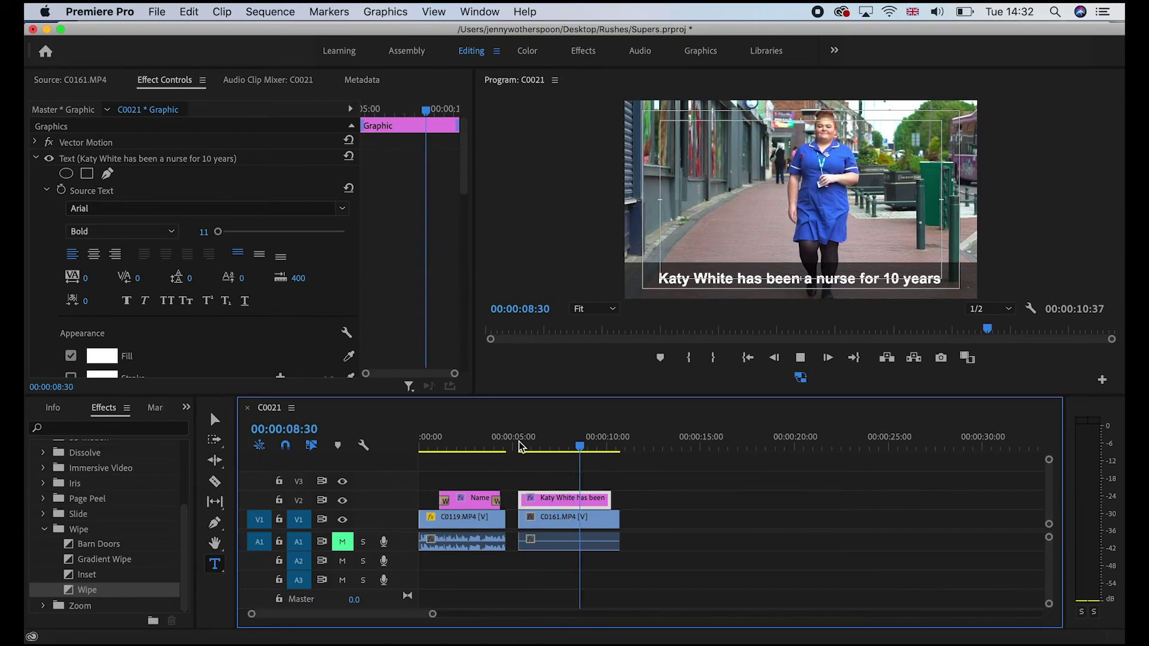
pyautogui.press('space')
pyautogui.moveTo(610, 501); pyautogui.dragTo(620, 502)
# - Apply a Cross Dissolve transition to the start of the nurse graphic
pyautogui.scroll(3, 95, 548)
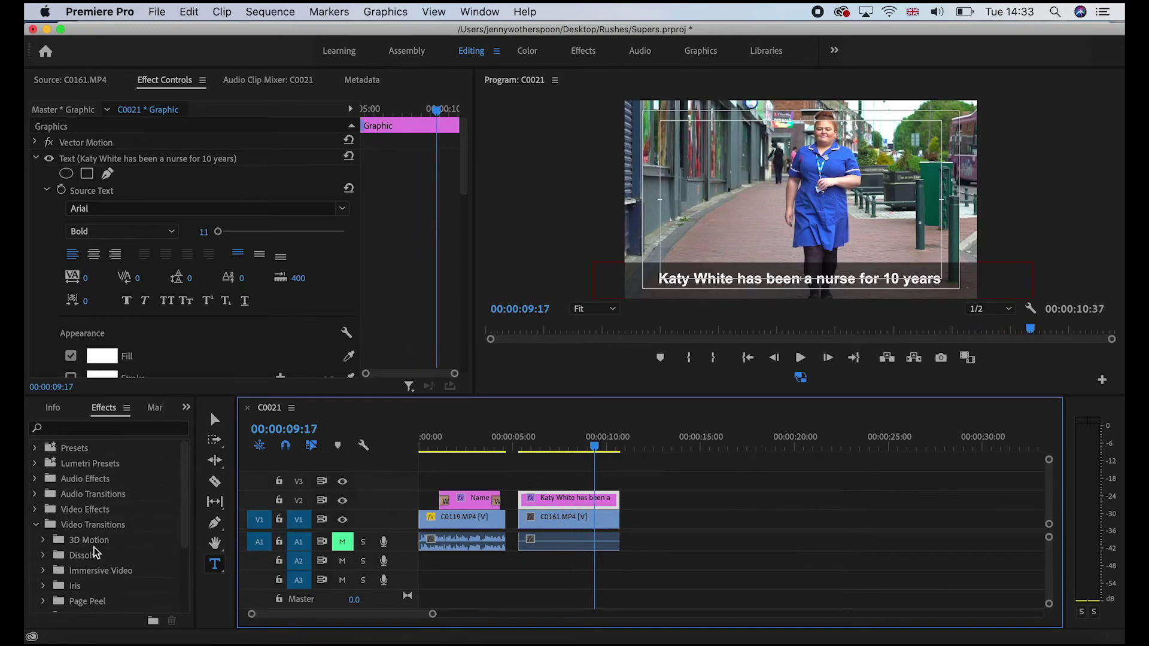
pyautogui.click(187, 409)
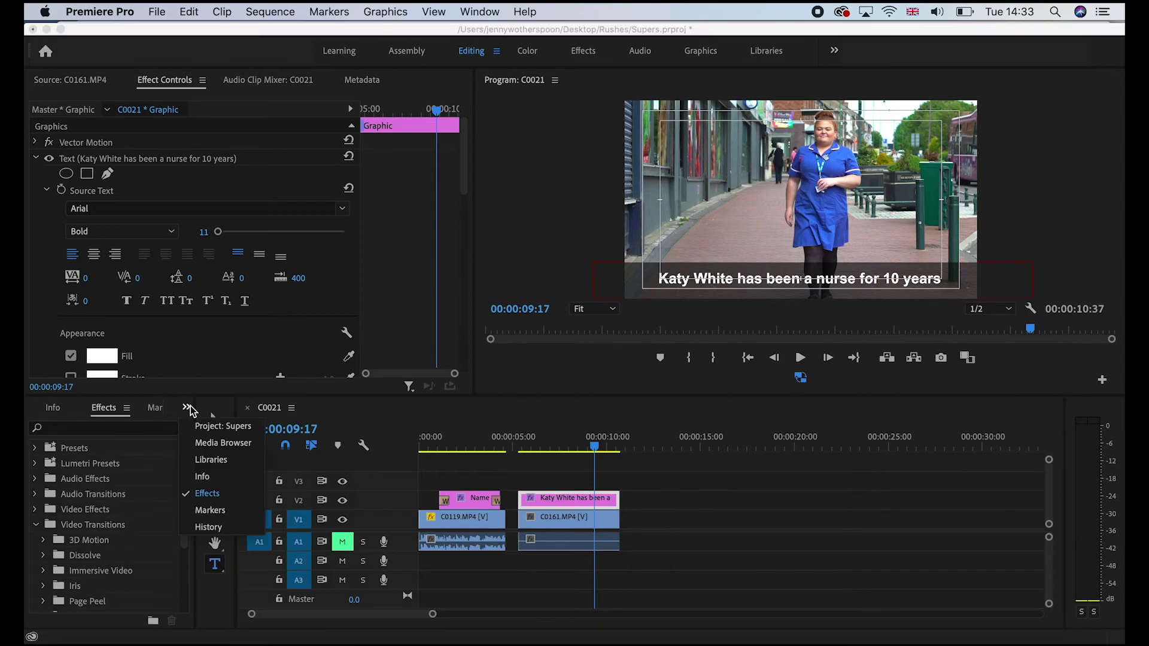
pyautogui.click(217, 495)
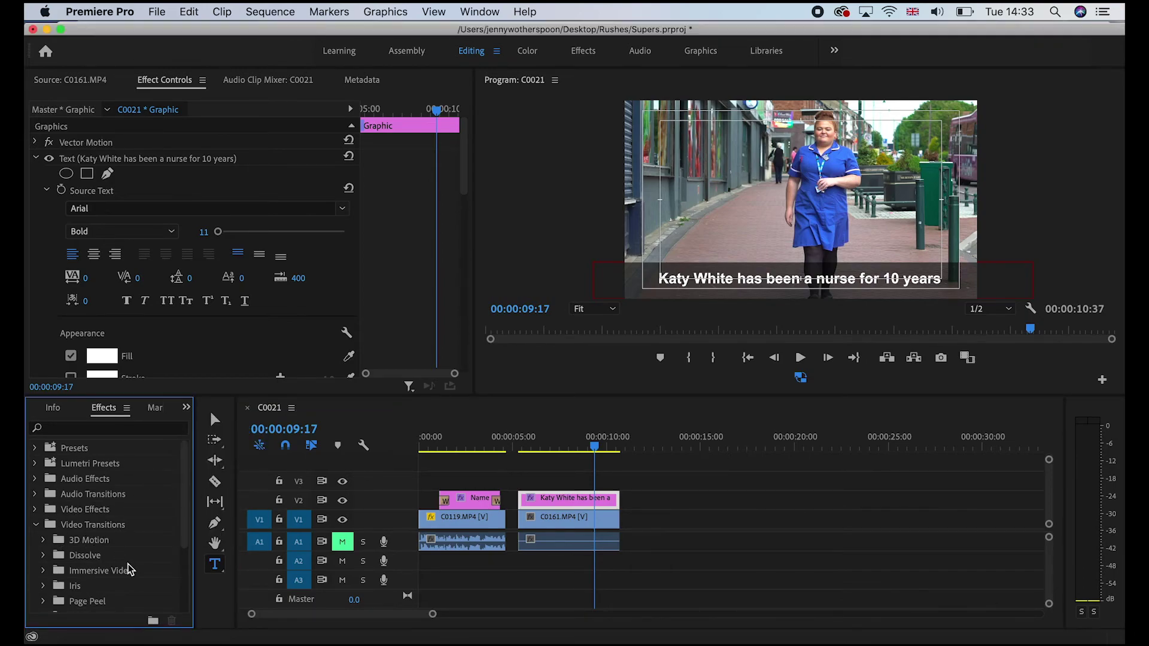
pyautogui.scroll(-3, 131, 570)
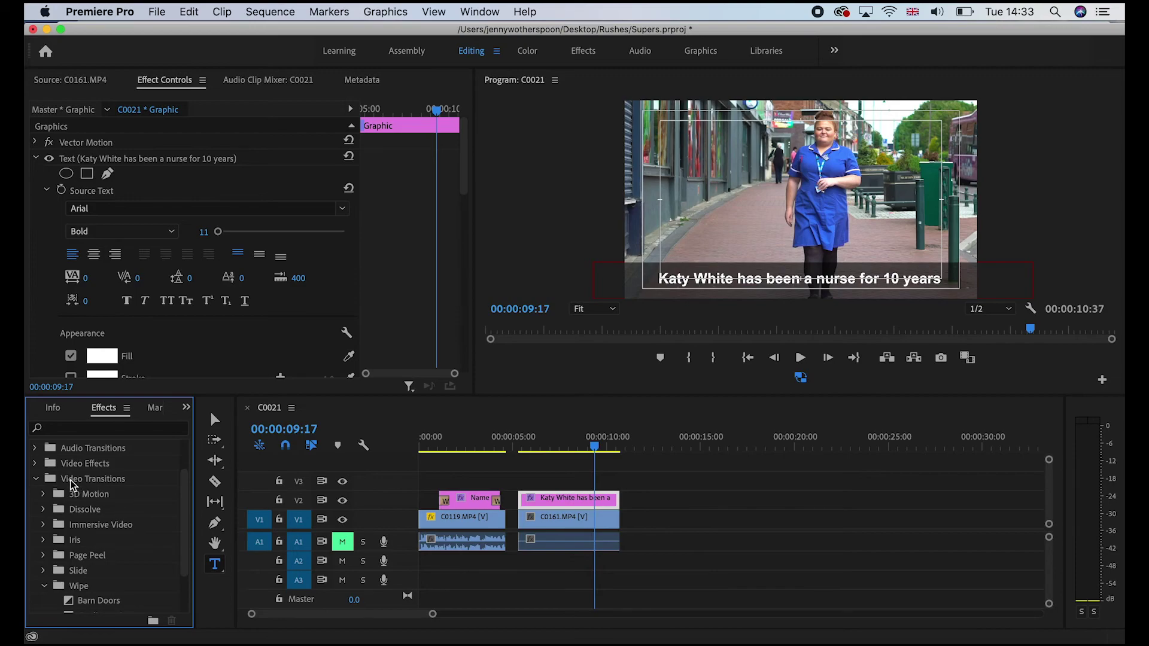
pyautogui.click(44, 586)
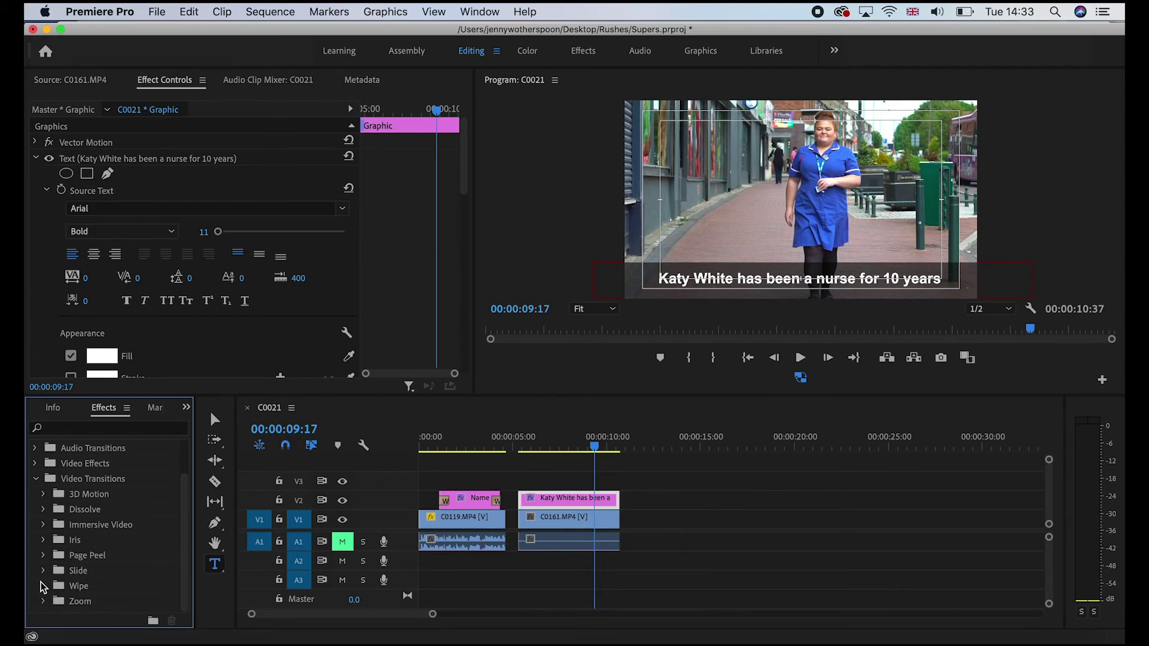
pyautogui.click(44, 509)
pyautogui.moveTo(72, 542); pyautogui.dragTo(524, 500)
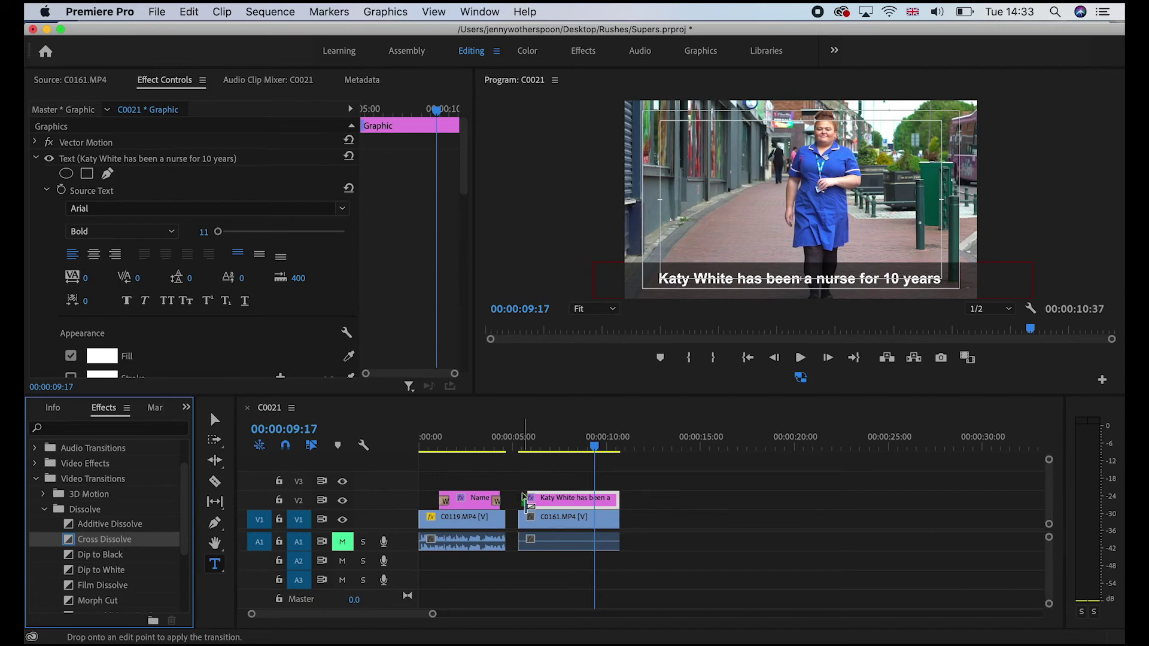
# - Play back the fade-in, add a Cross Dissolve to the end of the nurse graphic, and play the fade-out
pyautogui.click(518, 444)
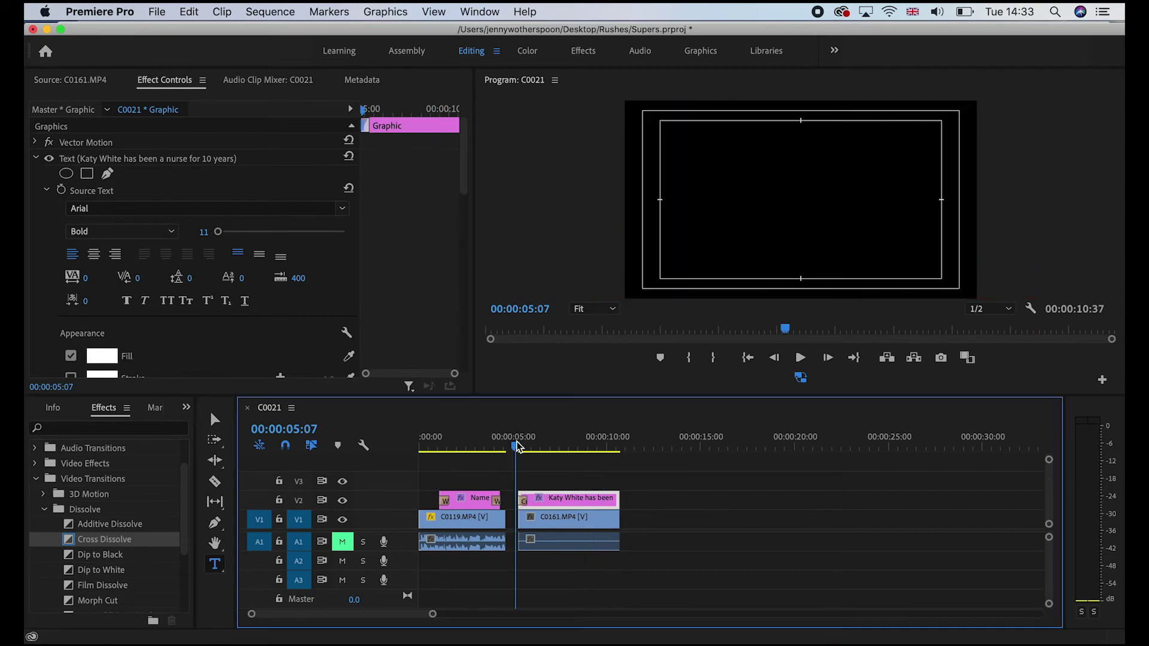
pyautogui.press('space')
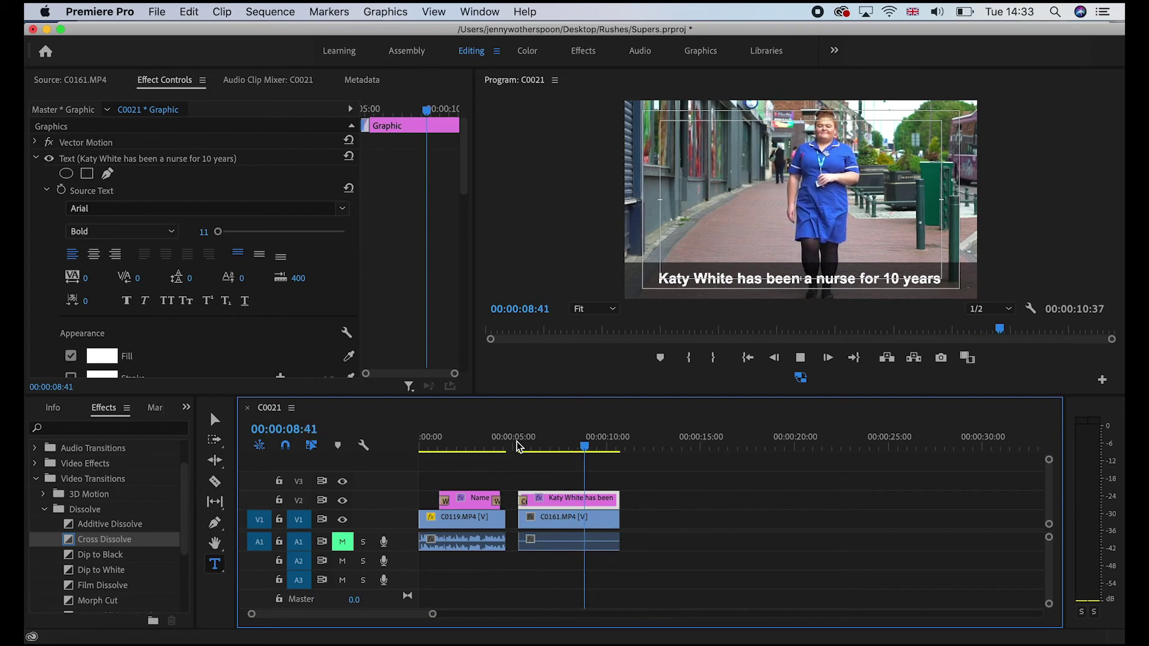
pyautogui.press('space')
pyautogui.moveTo(71, 539); pyautogui.dragTo(614, 503)
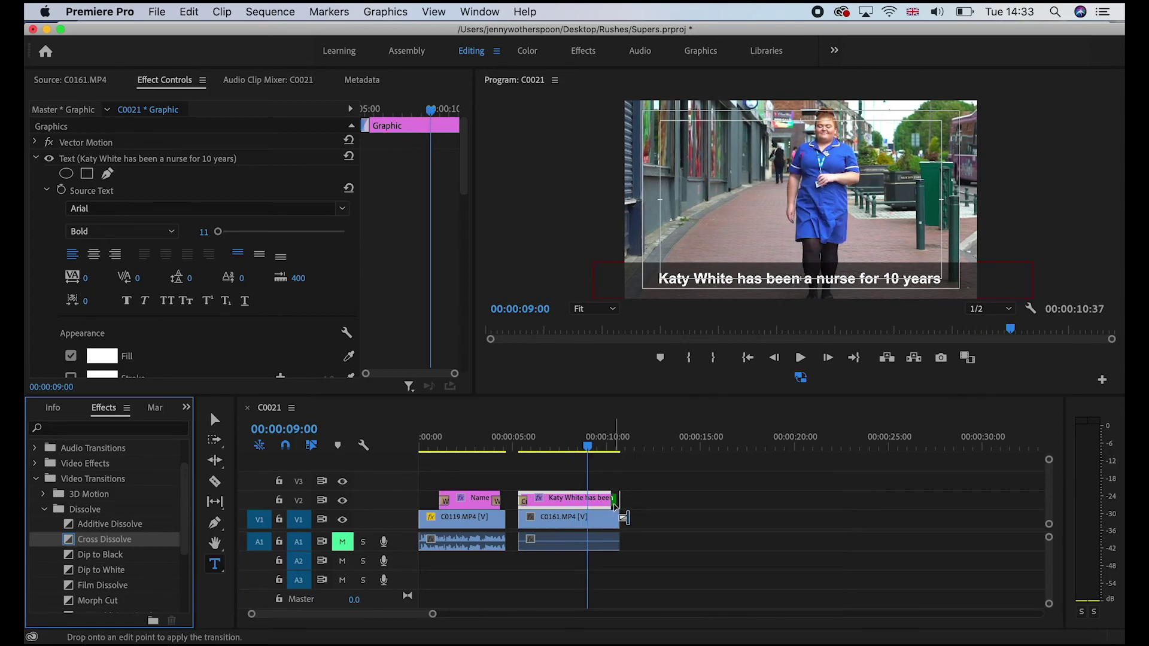
pyautogui.press('space')
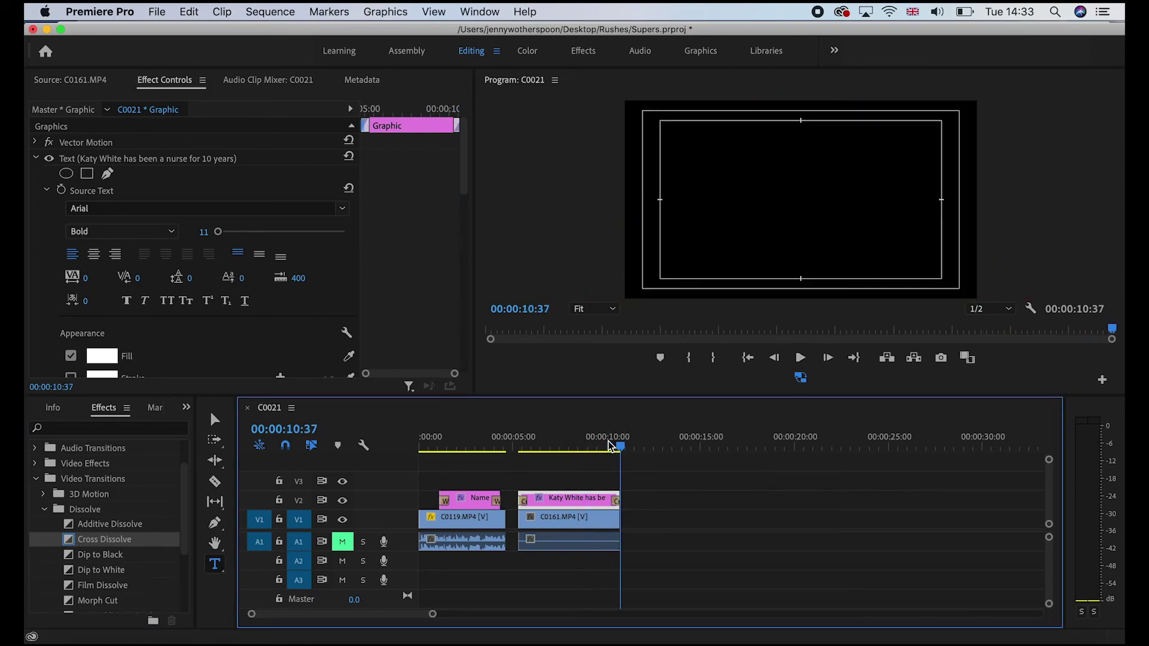
# - Review the Name/Title super at 00:00:02:14 and the nurse super at 00:00:08:00
pyautogui.press('Home')
pyautogui.click(461, 445)
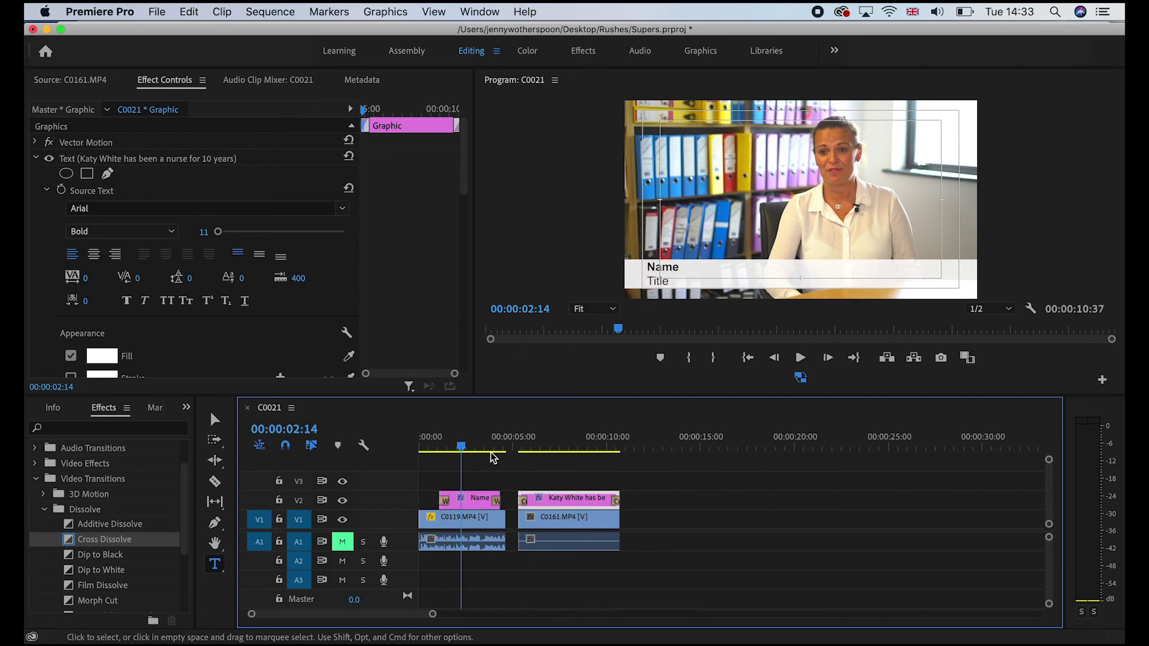
pyautogui.click(570, 448)
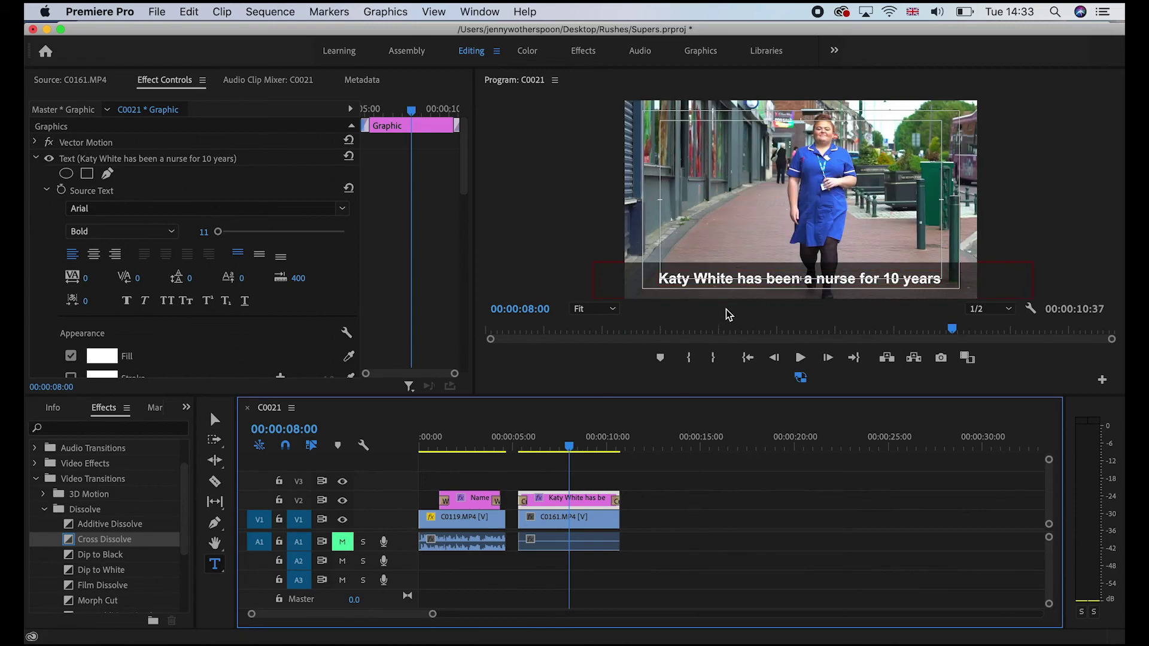
# - Set the nurse text's font style to Regular and compare it with the Name/Title super over the interview
pyautogui.doubleClick(713, 277)
pyautogui.press('super+a')
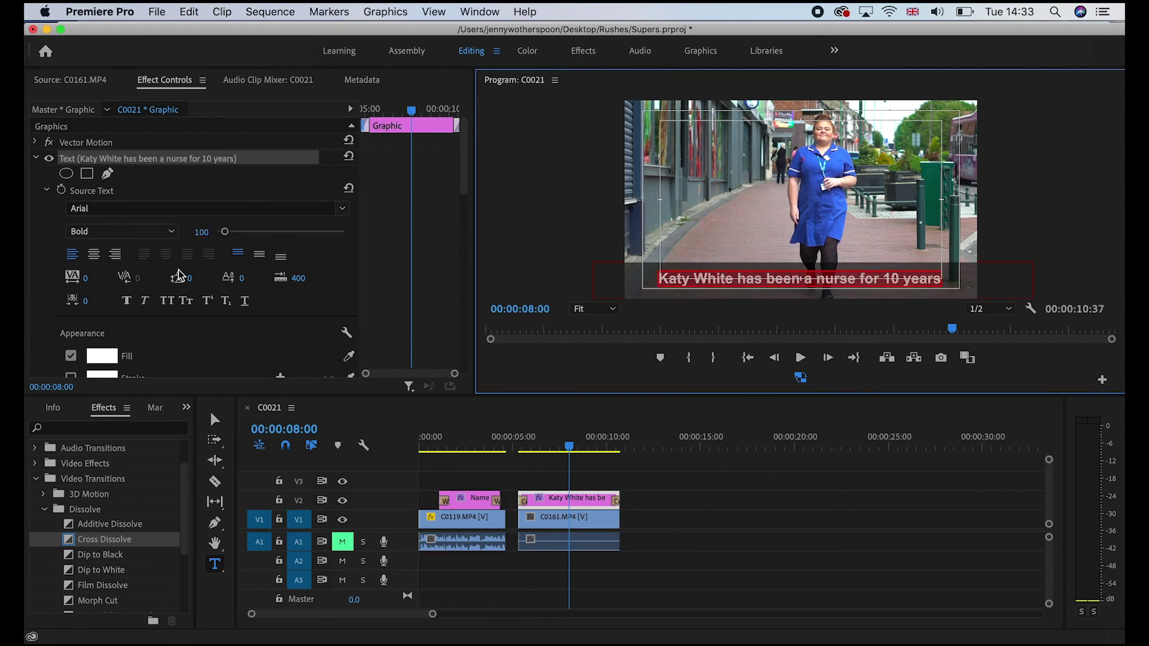
pyautogui.click(169, 231)
pyautogui.click(112, 254)
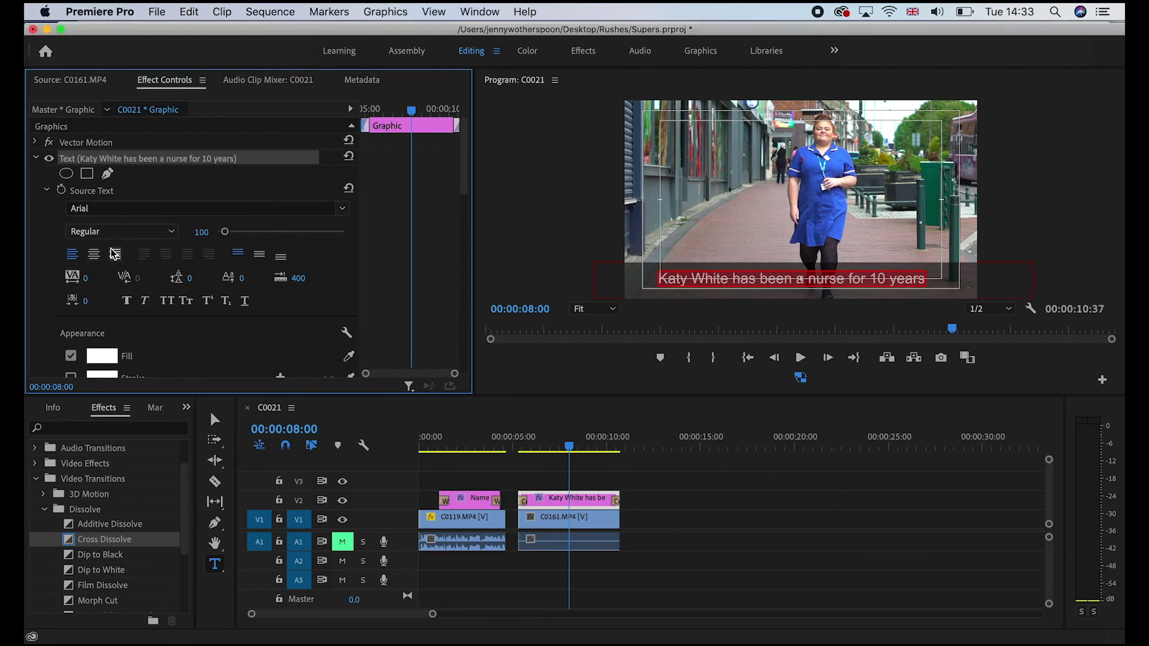
pyautogui.click(702, 500)
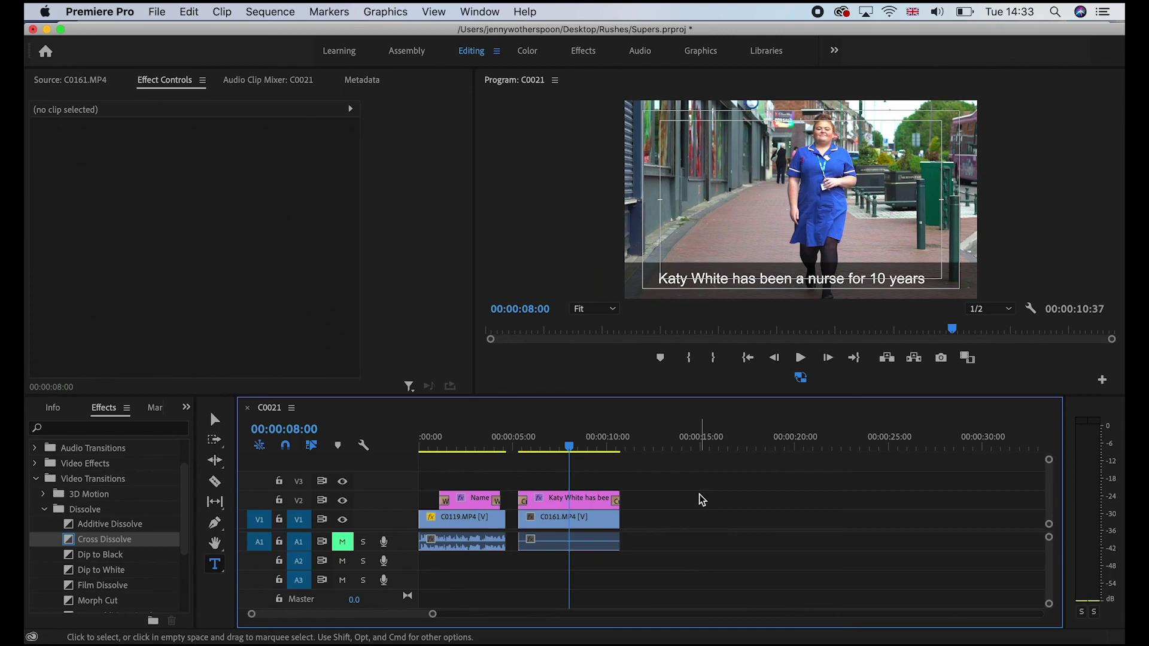
pyautogui.click(469, 449)
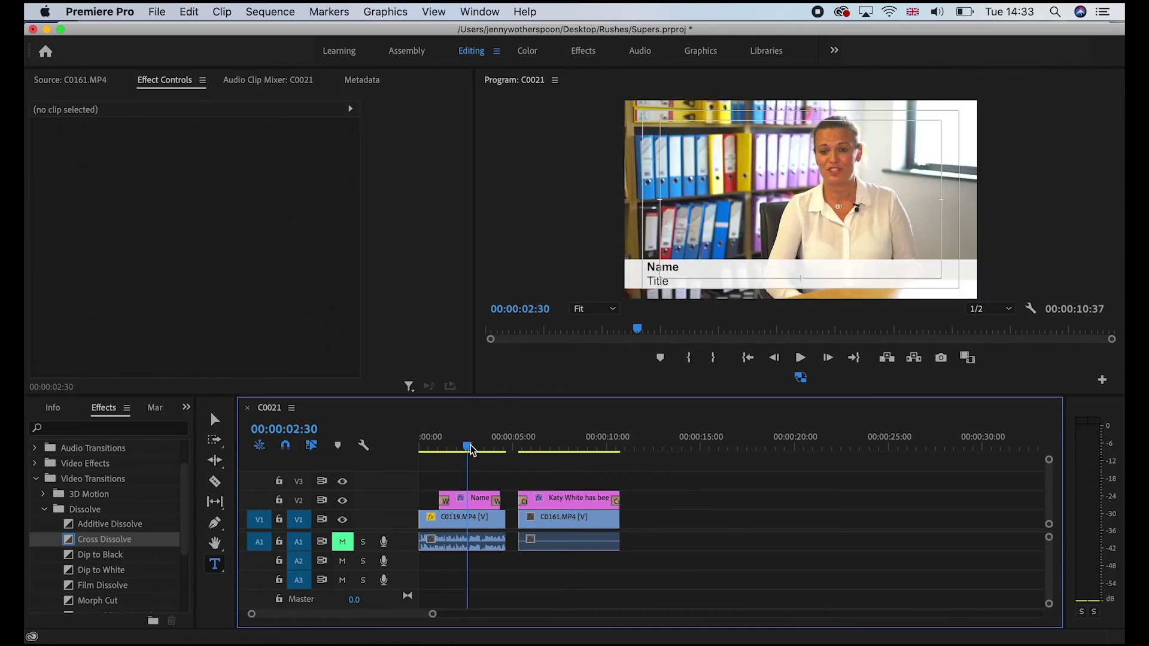
pyautogui.click(570, 446)
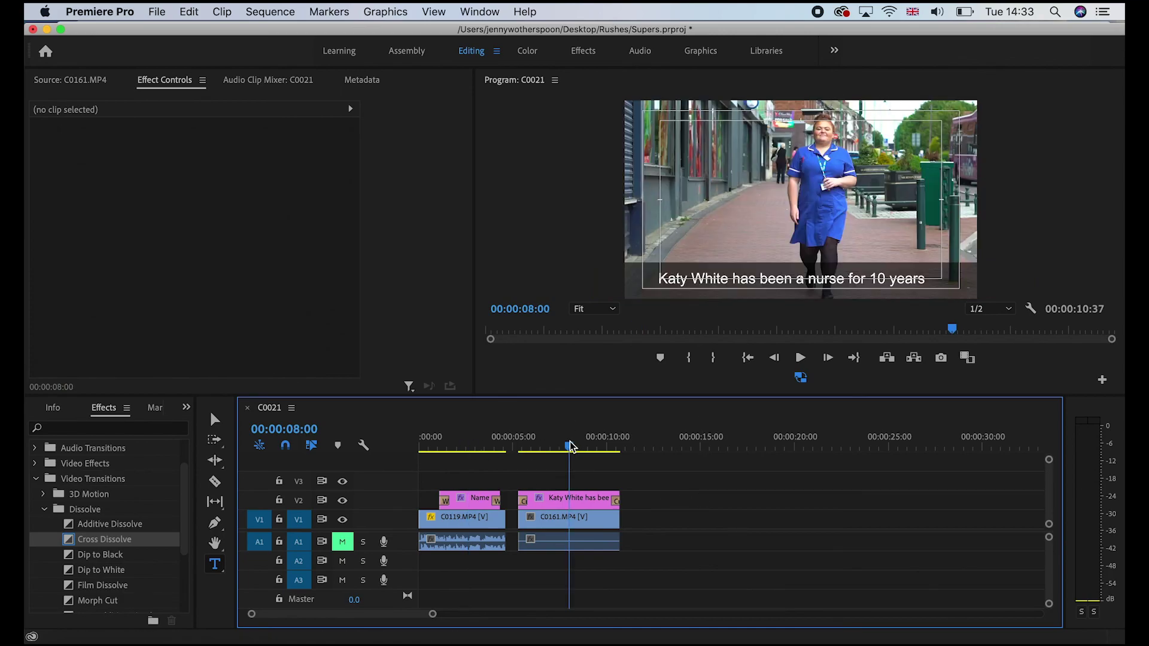